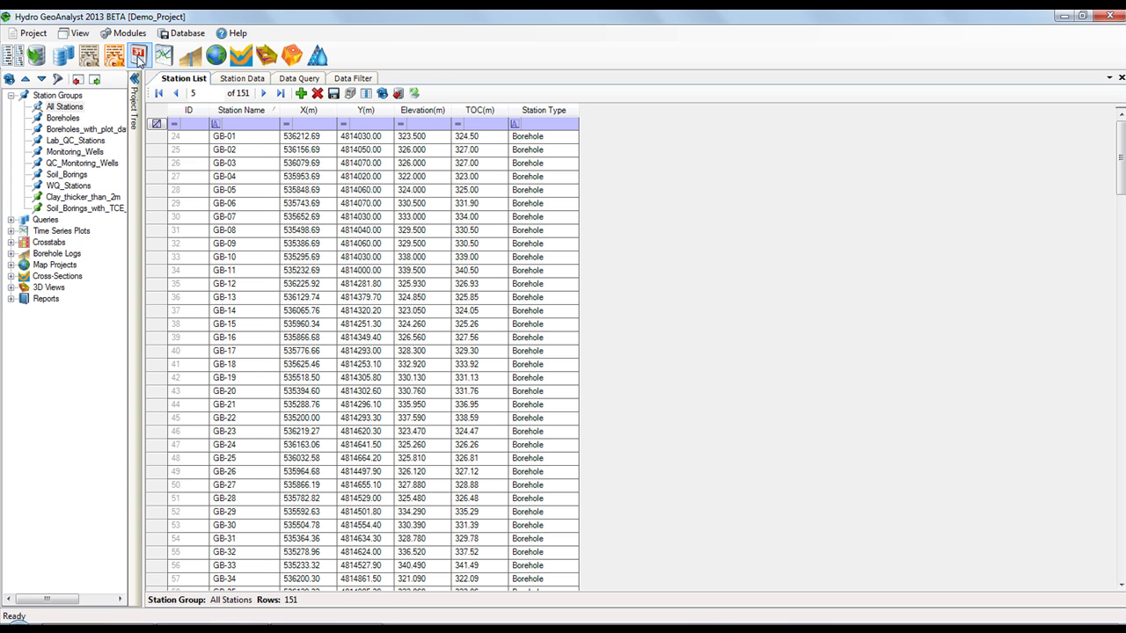
Open the Event Planner calendar and its Event Schedules list
left_click(138, 56)
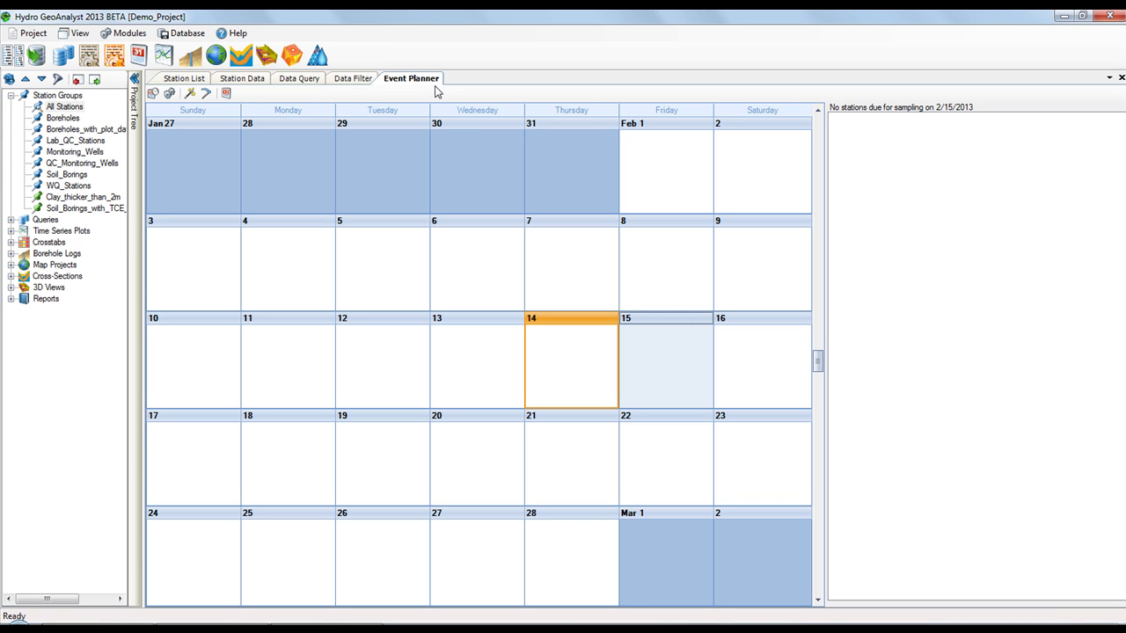
left_click(154, 95)
left_click_drag(435, 196, 419, 181)
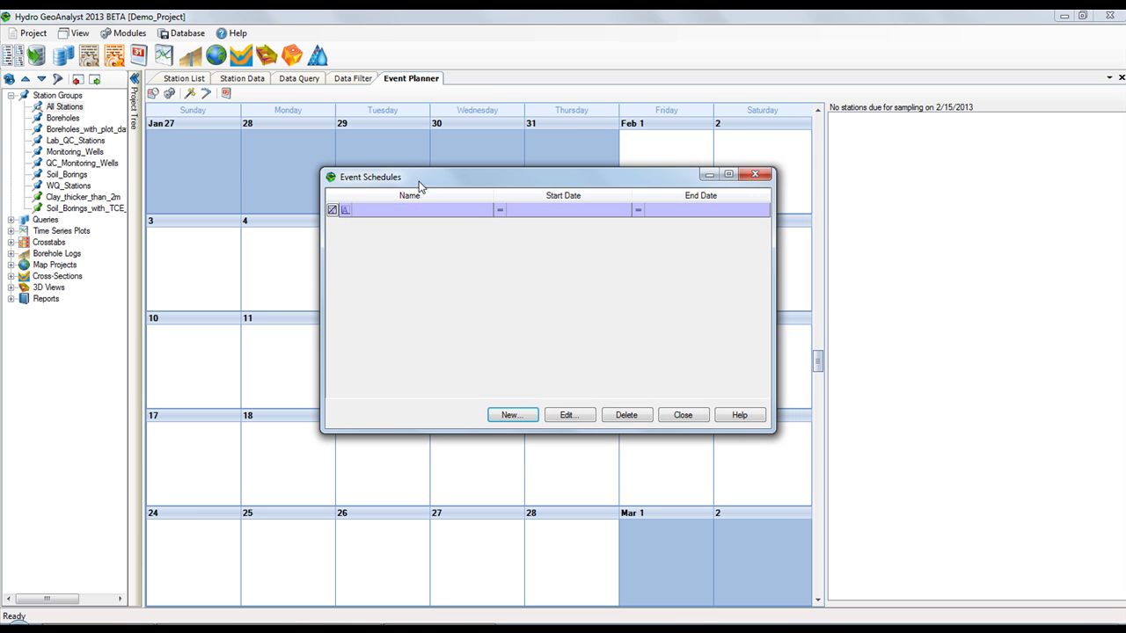
Create a new all-day event titled 'Spring Schedule' on Fri 2/15/2013
left_click(510, 415)
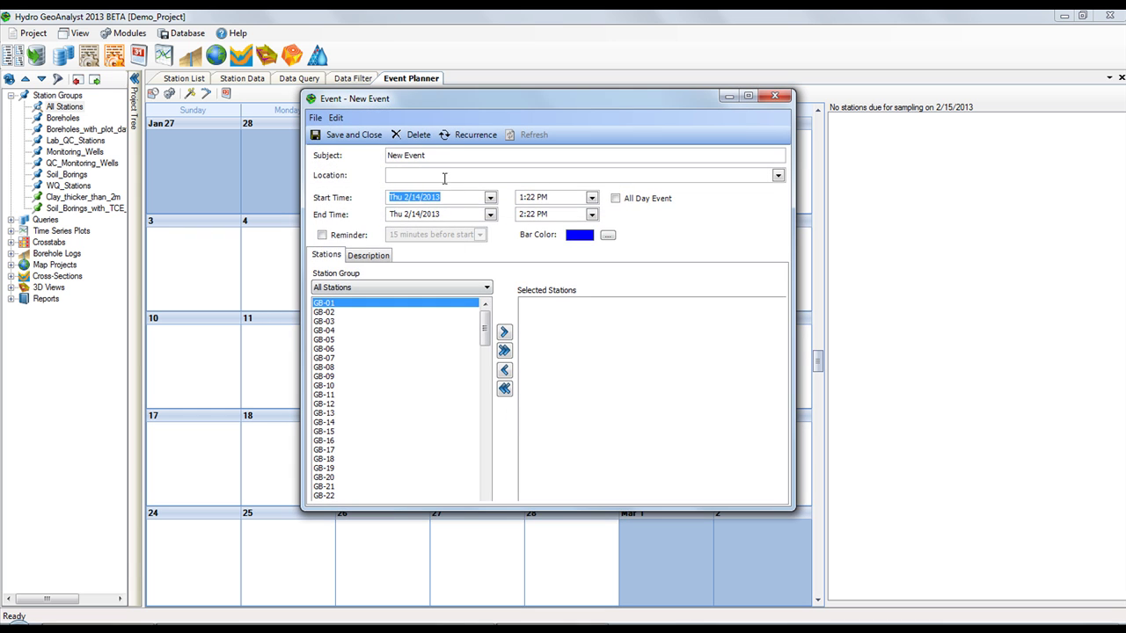
left_click_drag(446, 156, 359, 161)
type("Sprin")
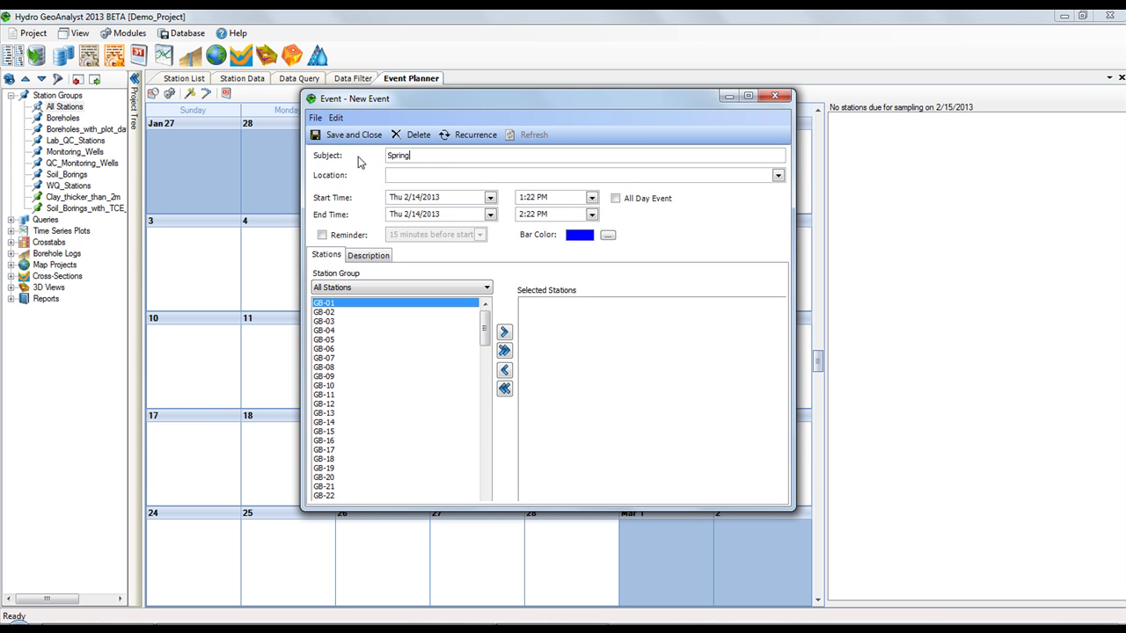
type("g Schedule")
left_click(615, 199)
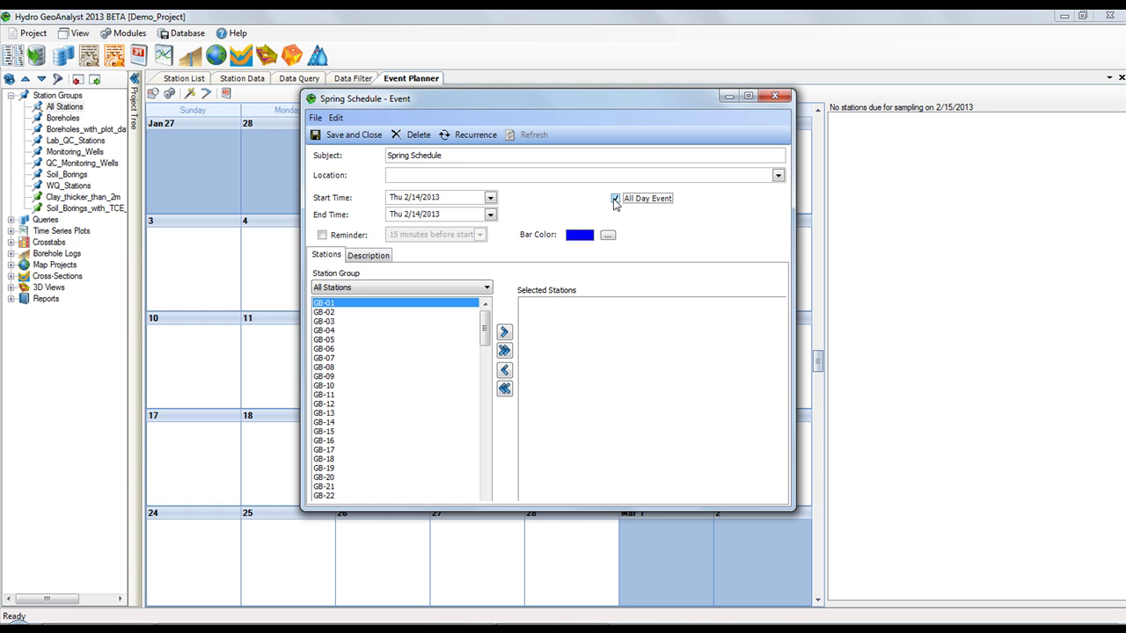
left_click(490, 199)
left_click(476, 258)
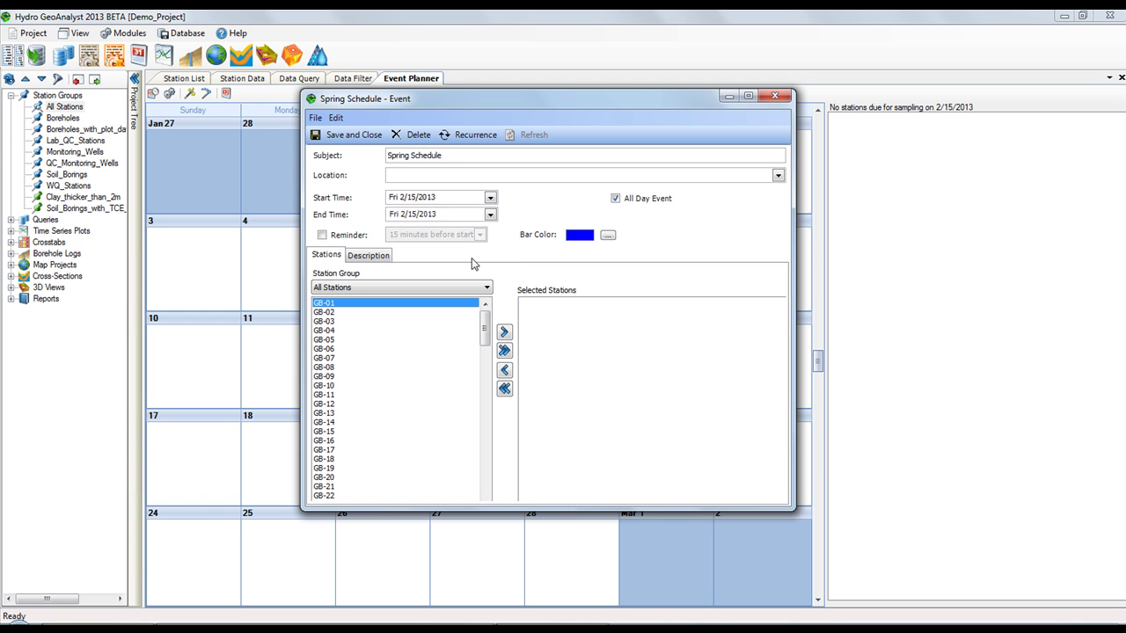
Add boreholes GB-01 to GB-05 to the event, leaving recurrence unchanged
left_click(346, 288)
left_click(346, 310)
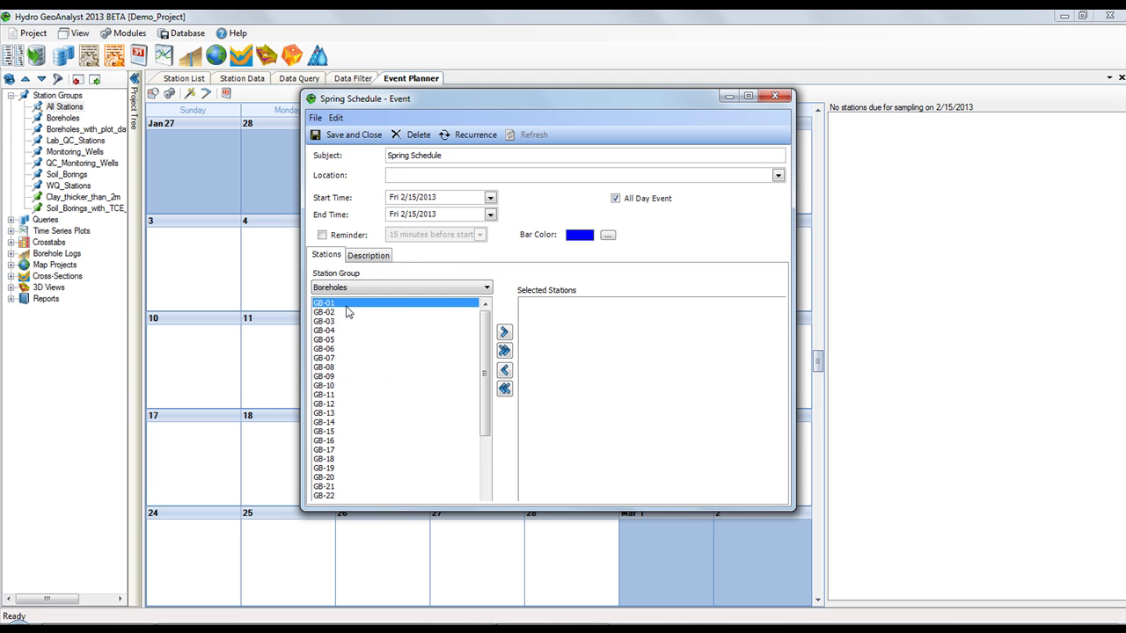
left_click_drag(348, 305, 346, 345)
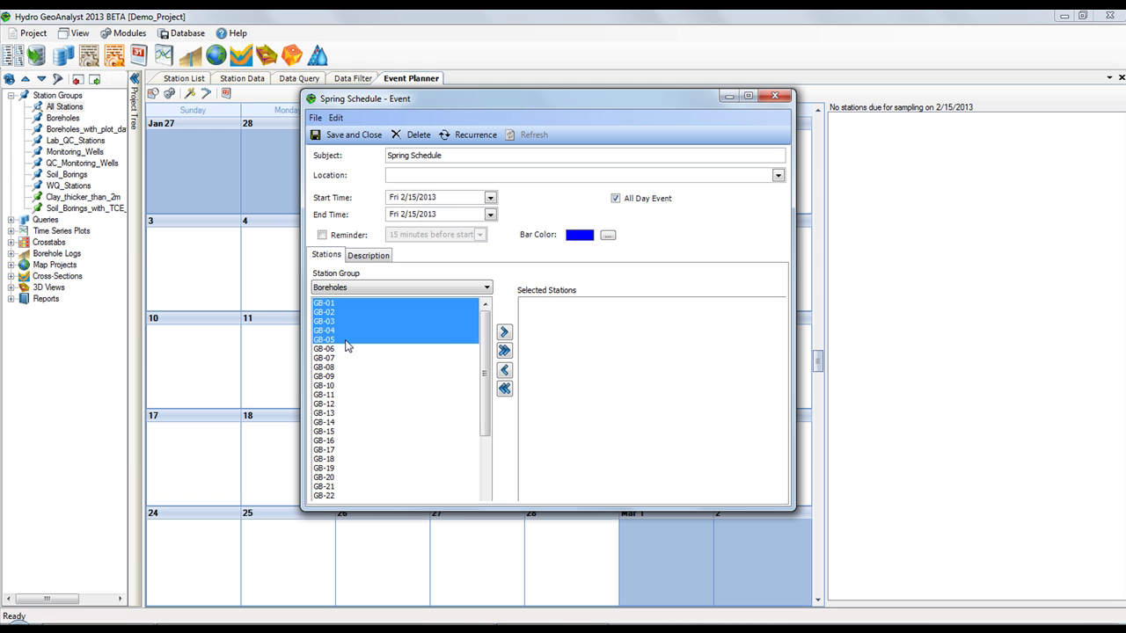
left_click(504, 332)
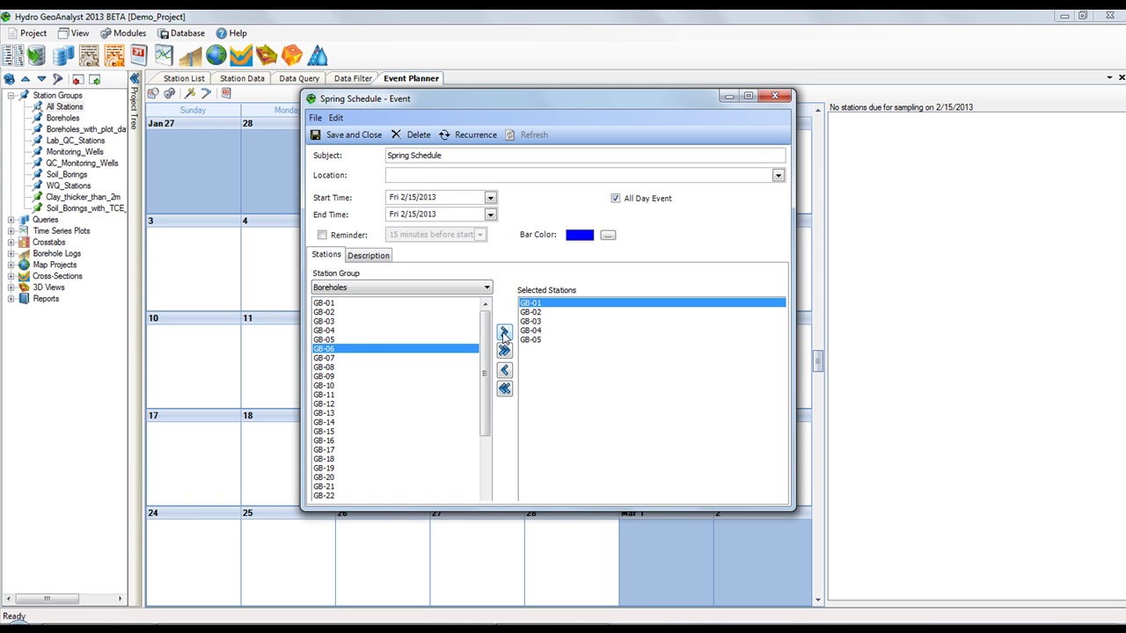
left_click(475, 135)
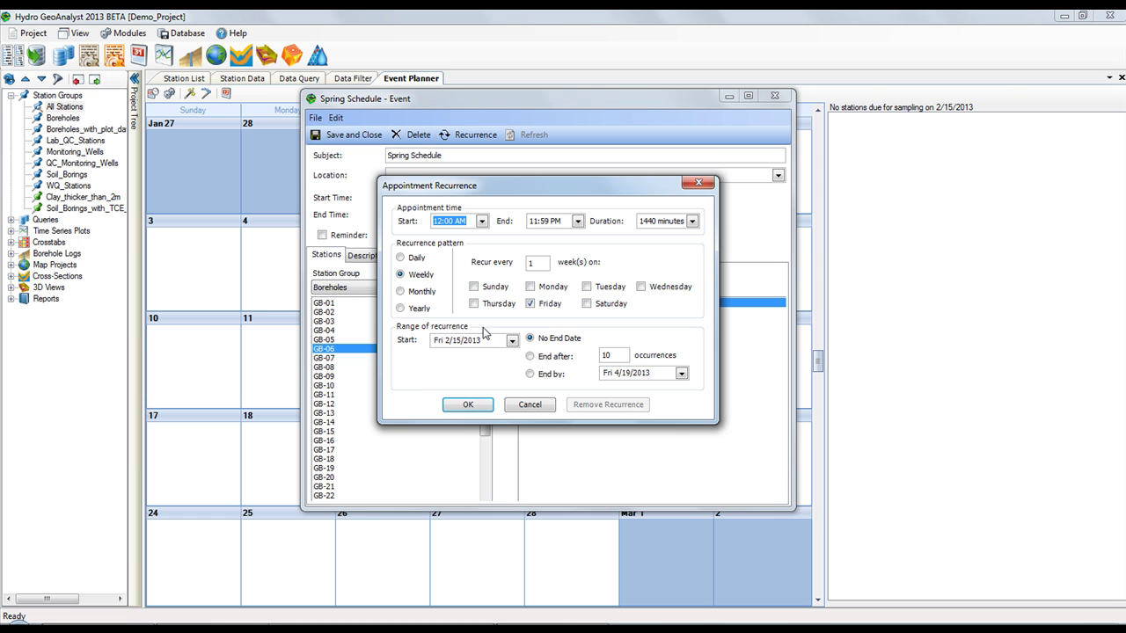
left_click(527, 410)
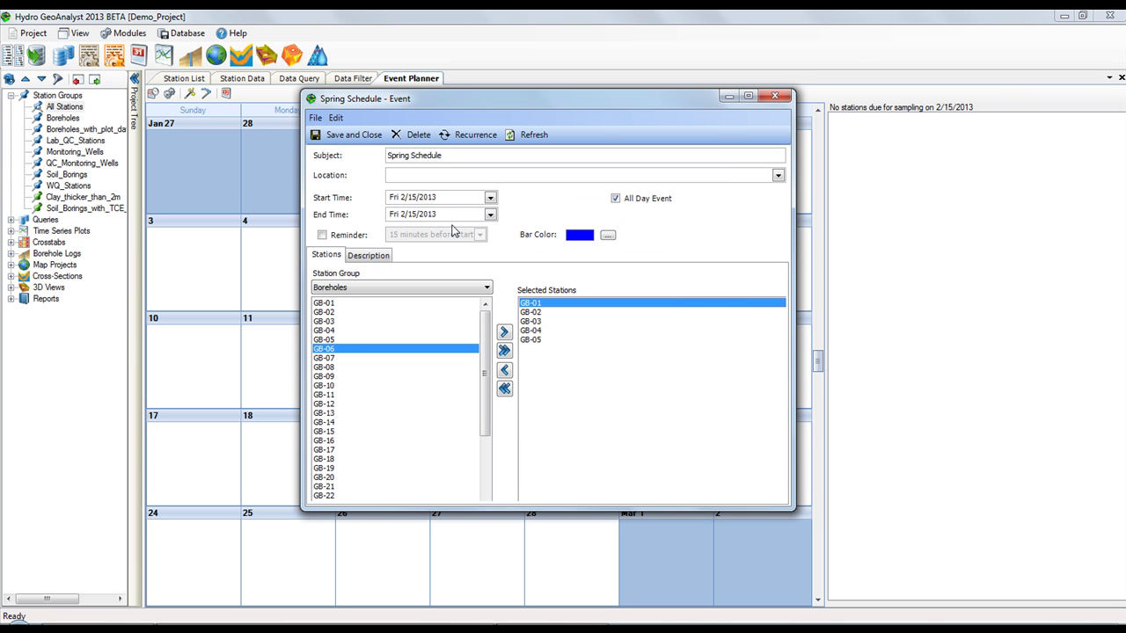
Save the Spring Schedule event and view GB-01 to GB-05 due on Feb 15
left_click(376, 141)
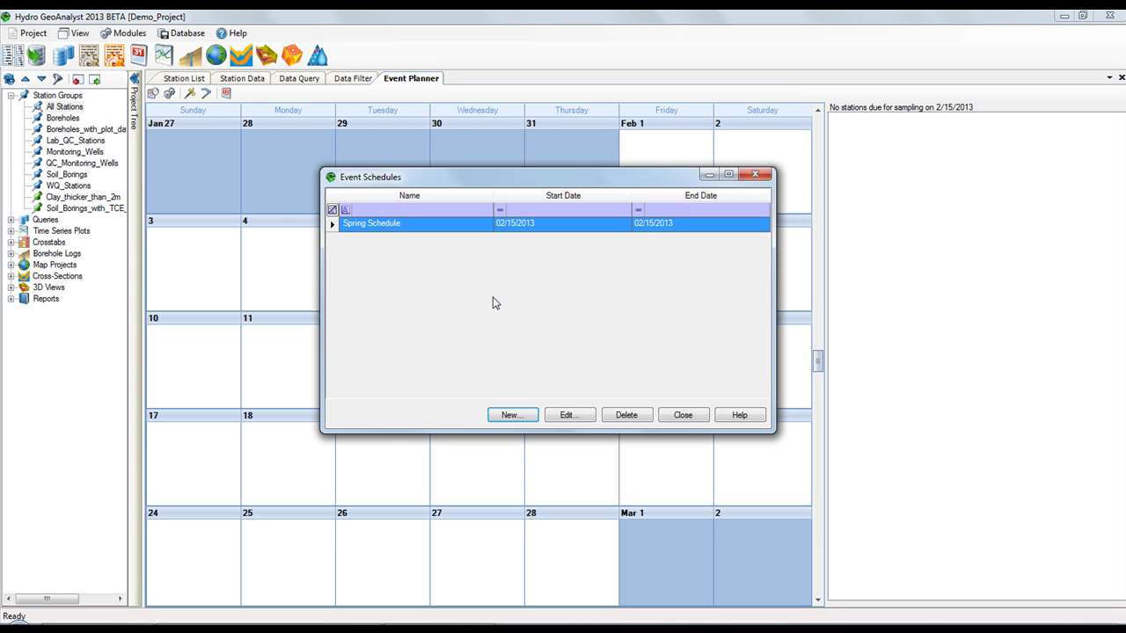
left_click(683, 415)
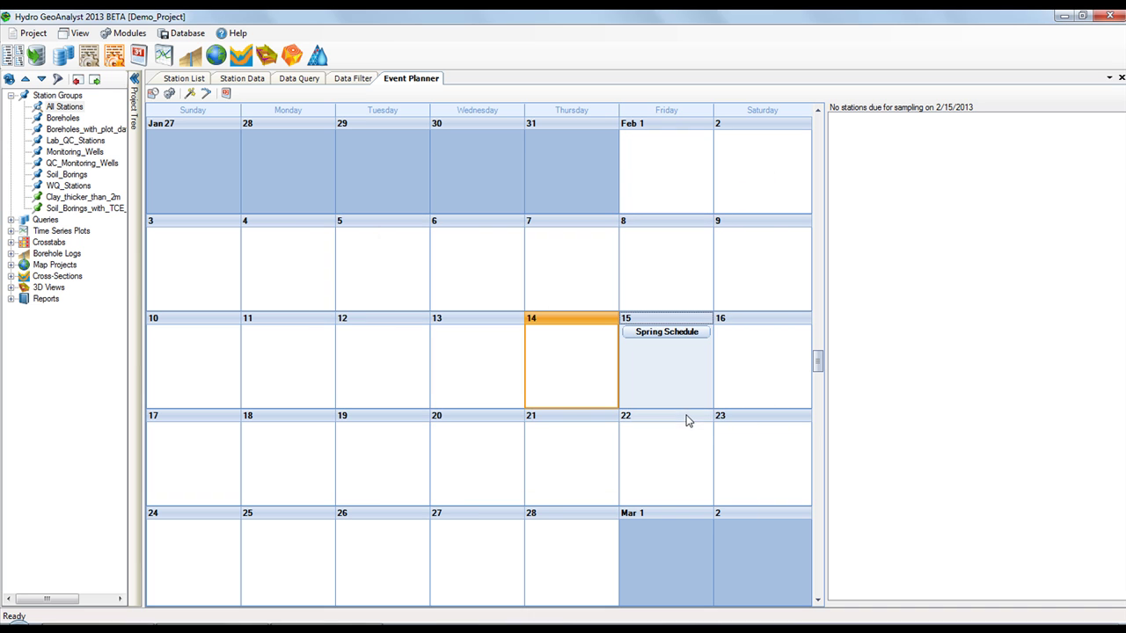
left_click(685, 337)
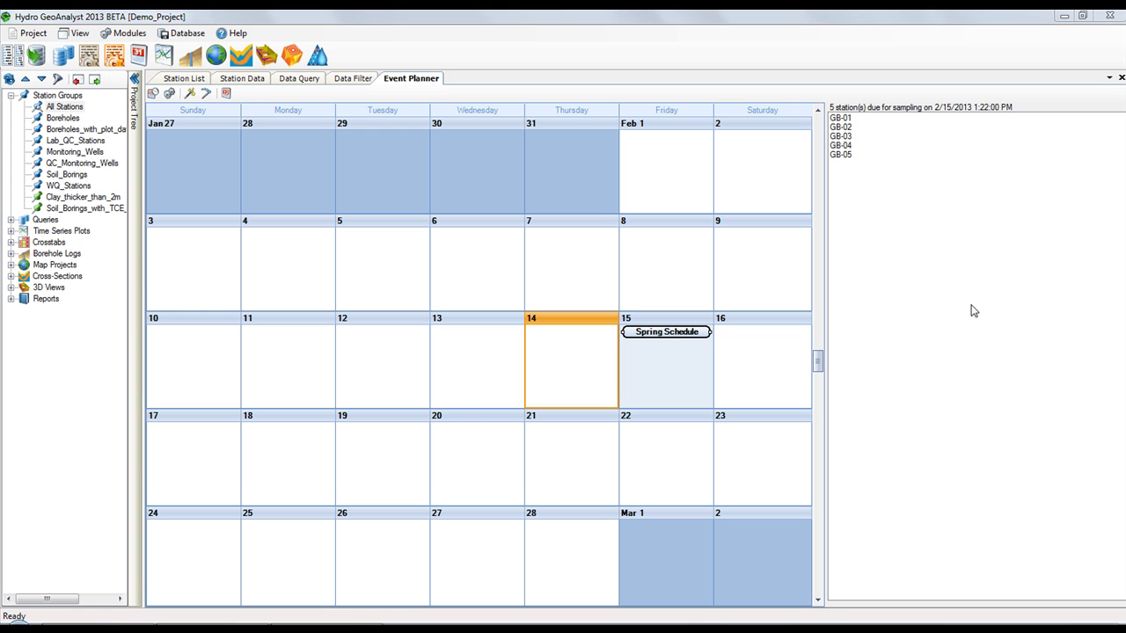
Start a new event plan named 'Spring 2013' running 2/15/2013 to 2/15/2013
left_click(189, 94)
left_click_drag(342, 208, 248, 212)
type("Spr")
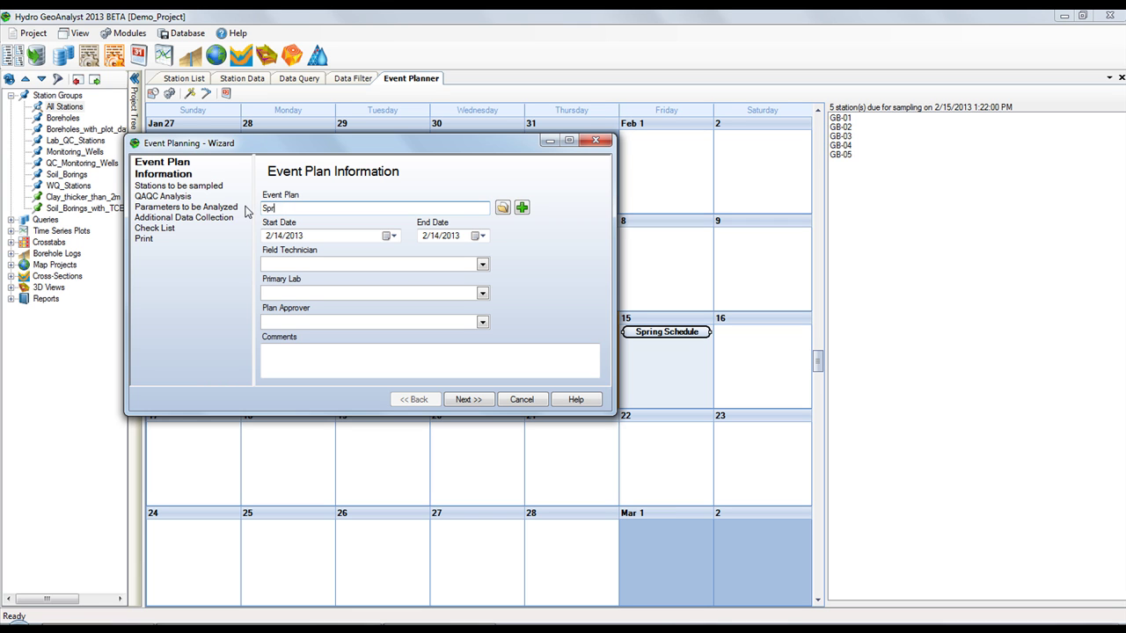
type("ing 2013")
left_click(391, 236)
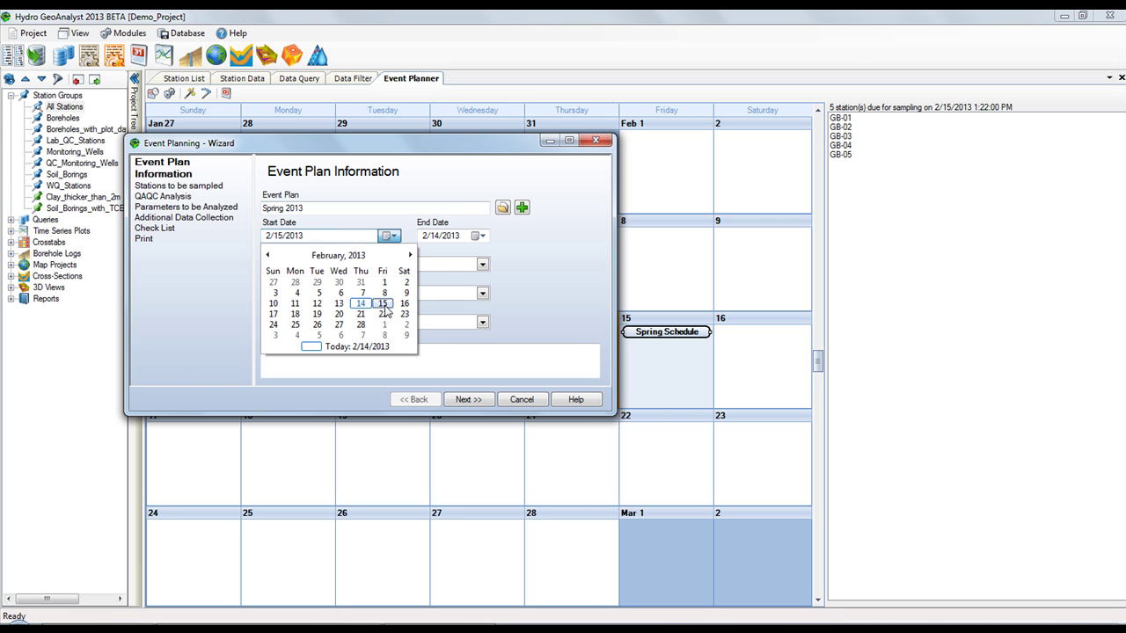
left_click(383, 303)
left_click(478, 236)
left_click(539, 304)
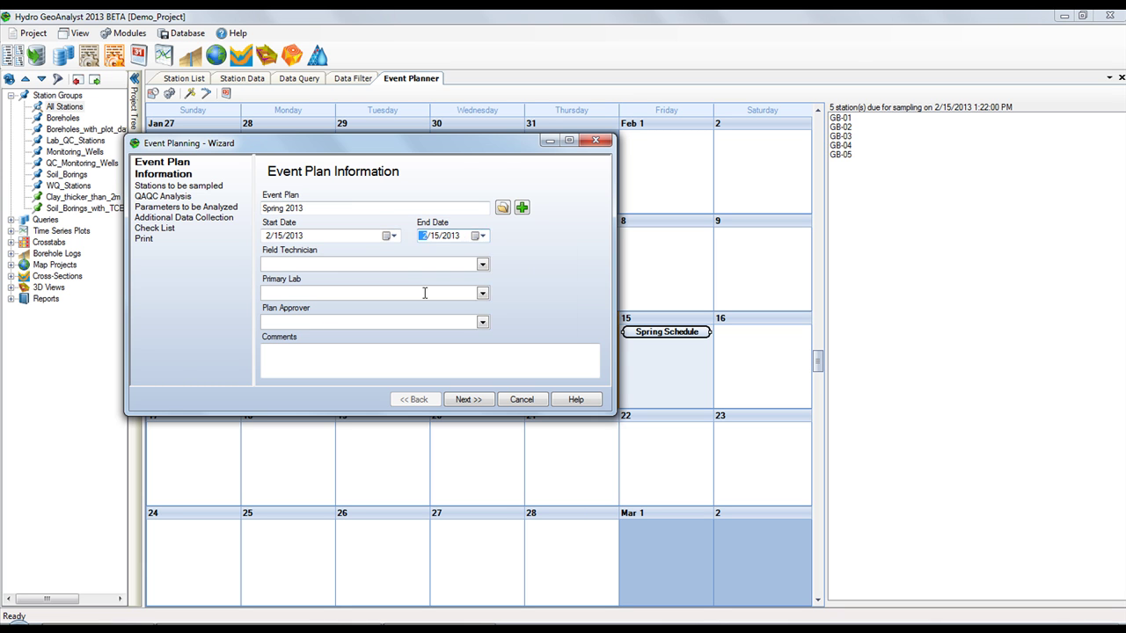
Enter the field technician, primary lab ABC Labs and plan approver, then continue
left_click(359, 265)
left_click(354, 288)
type("ABC Labs")
left_click(347, 318)
type("Mary")
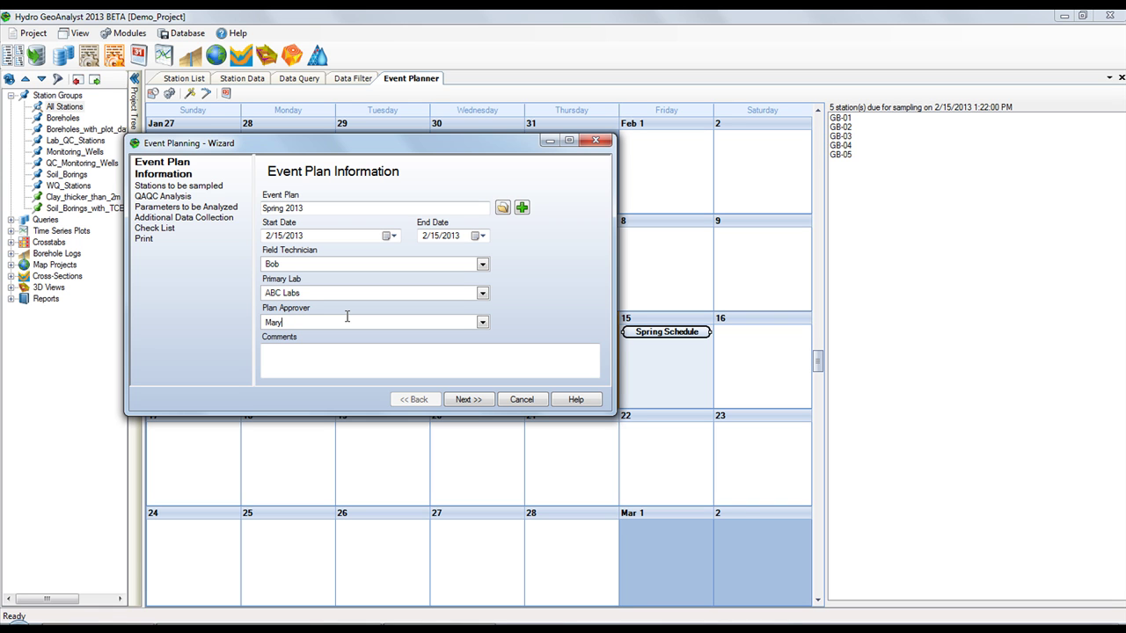
left_click(487, 401)
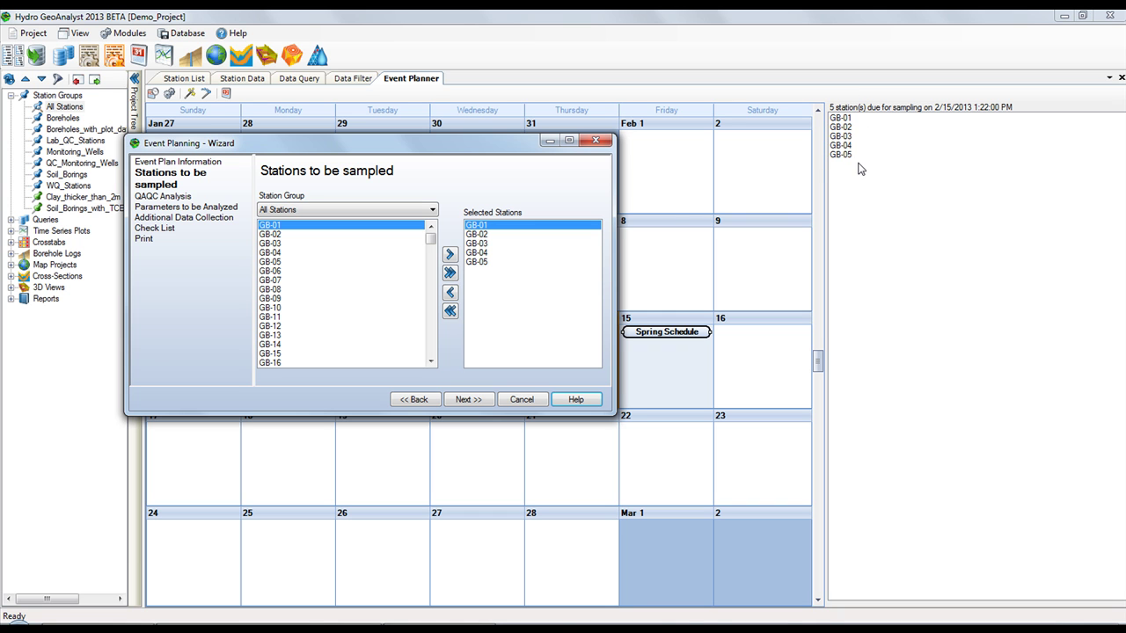
Keep All Stations as the station group for the plan's sampling
left_click(397, 211)
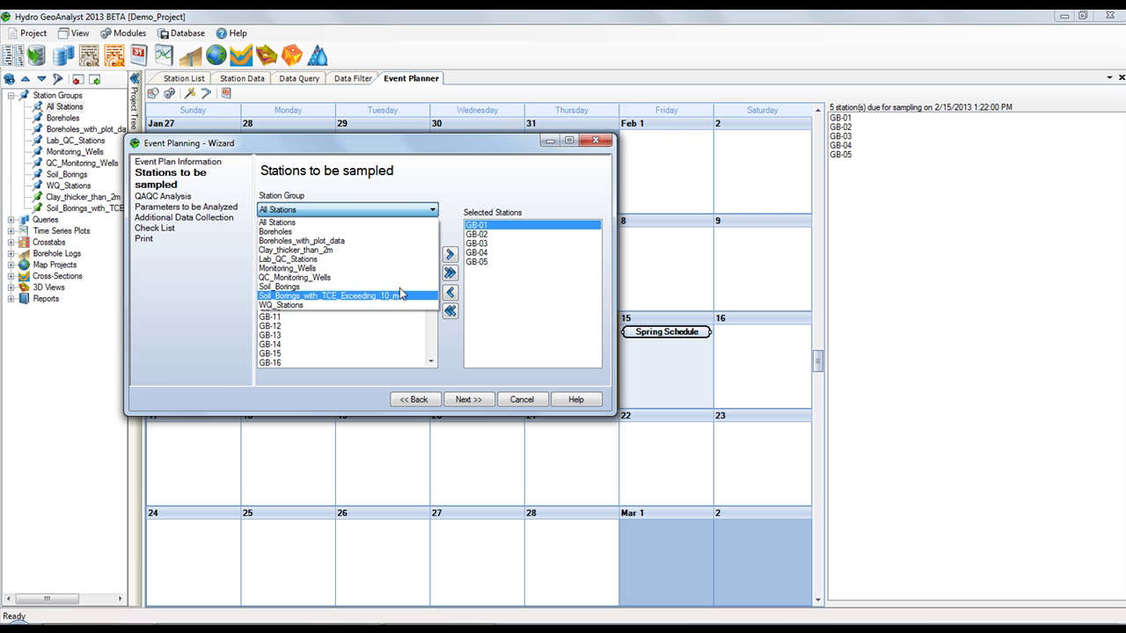
left_click(463, 198)
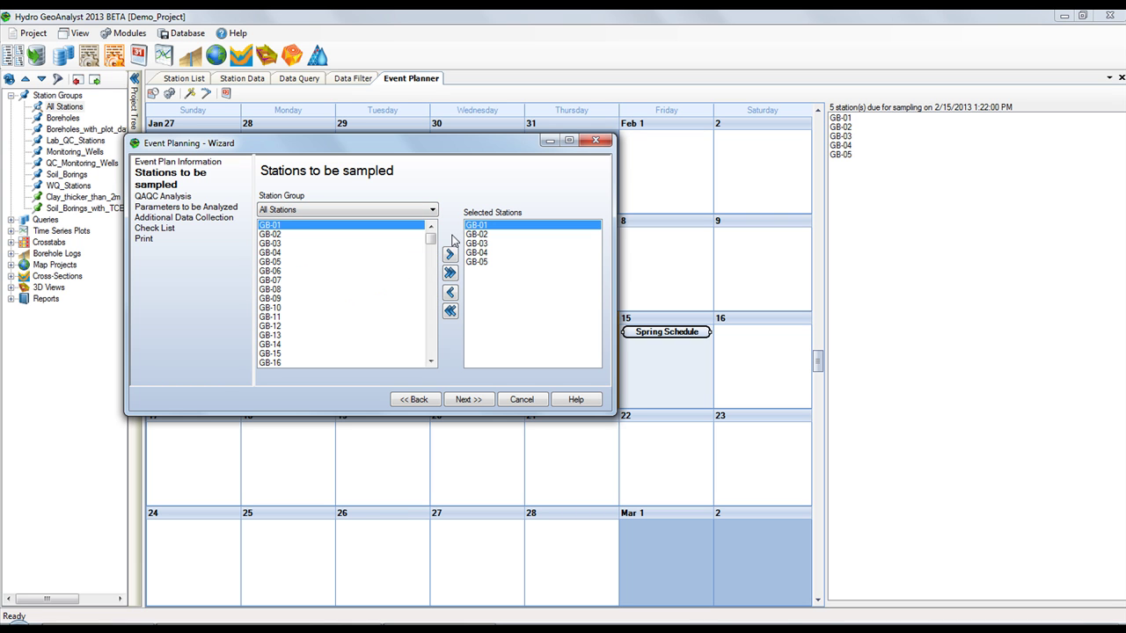
left_click(469, 400)
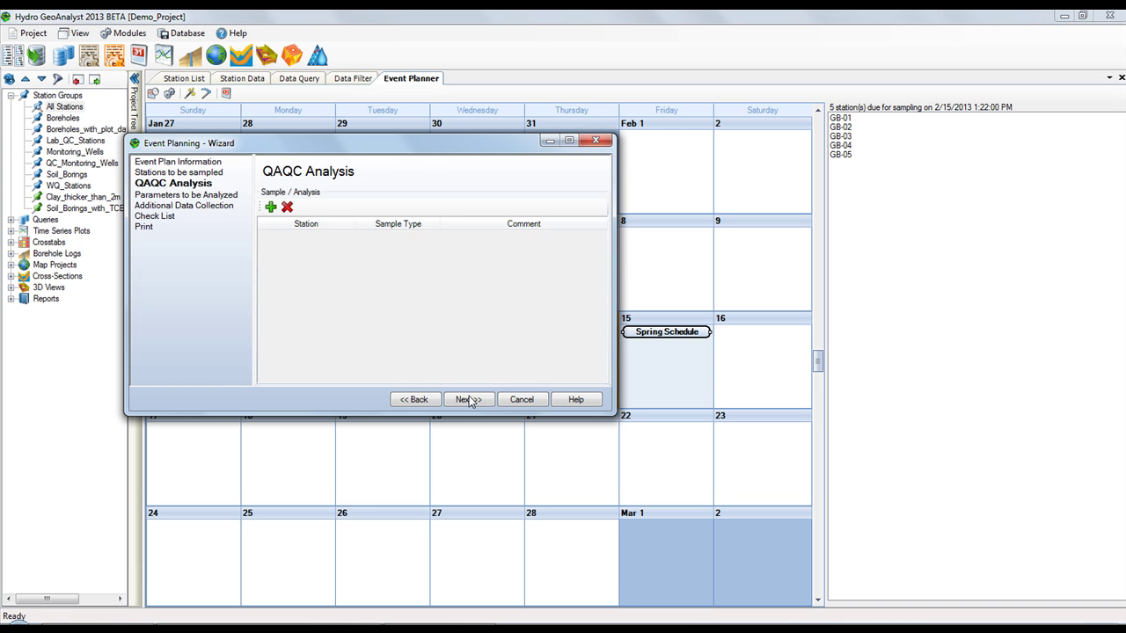
Add a QAQC Duplicate sample row for station GB-02
left_click(270, 209)
left_click(348, 240)
left_click(349, 239)
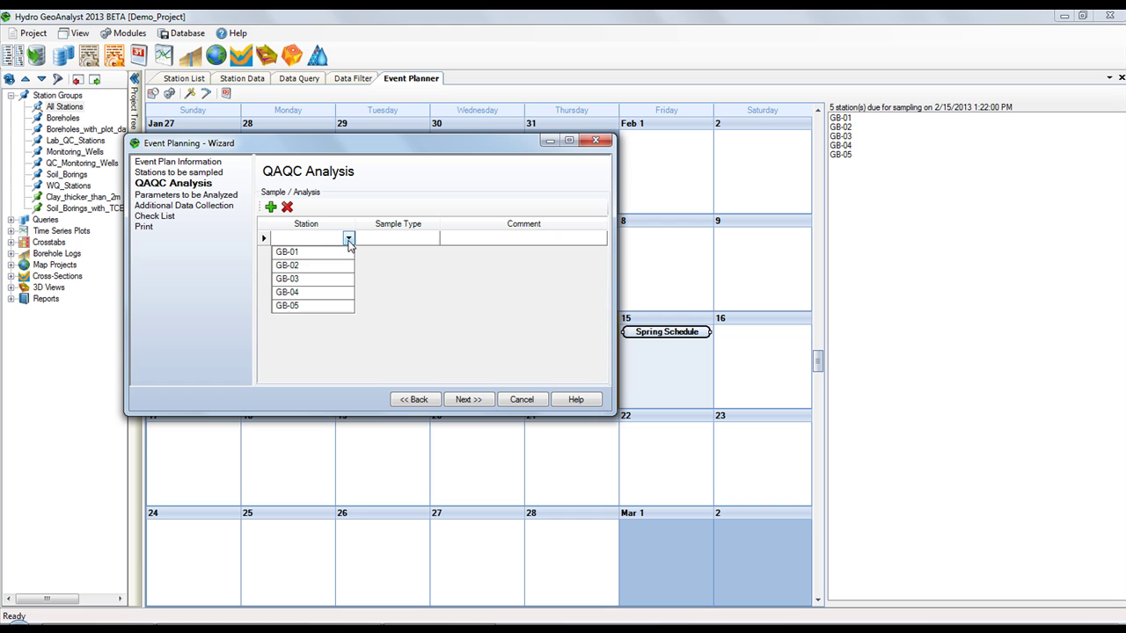
left_click(299, 266)
left_click(432, 238)
left_click(413, 252)
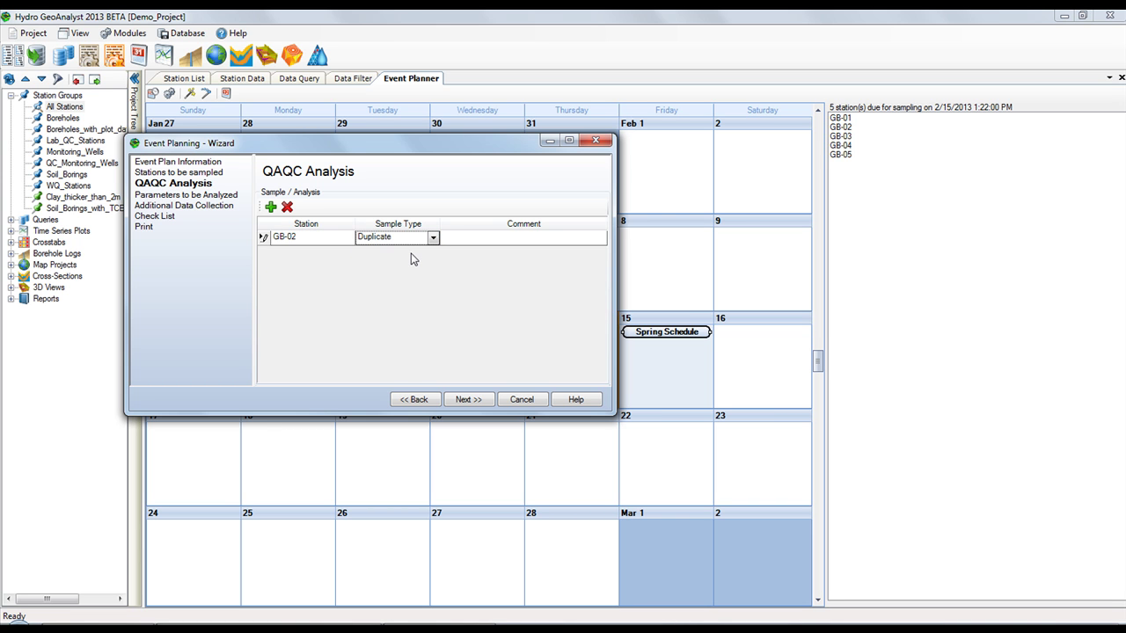
Keep All Parameters as the parameter group, opening and closing the Parameter List Editor
left_click(475, 401)
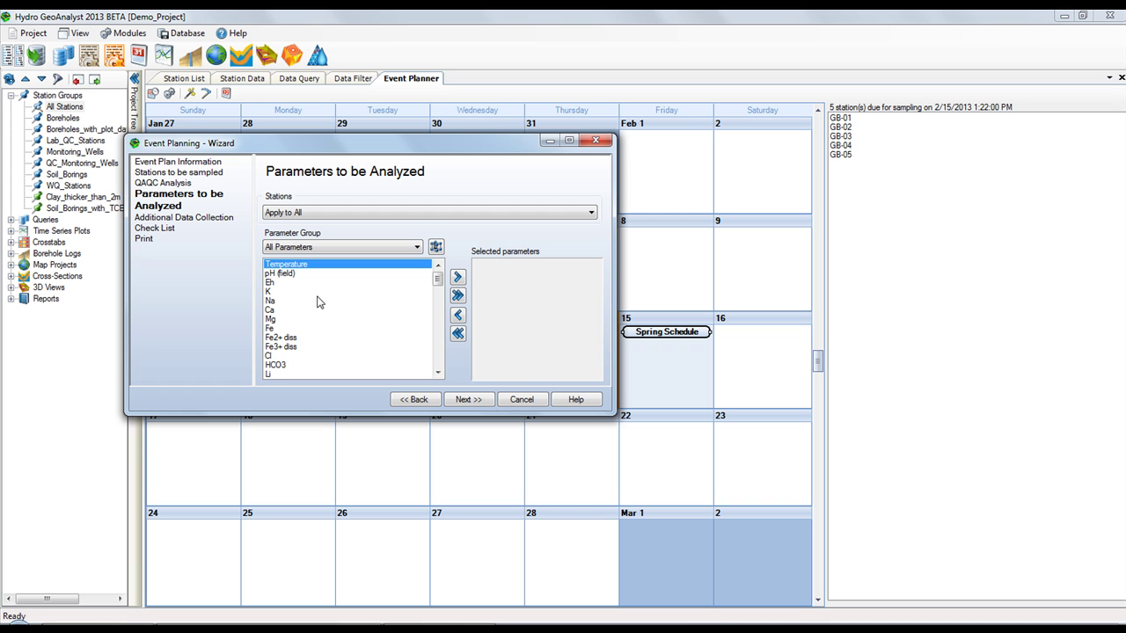
left_click(369, 250)
left_click(469, 242)
left_click(435, 246)
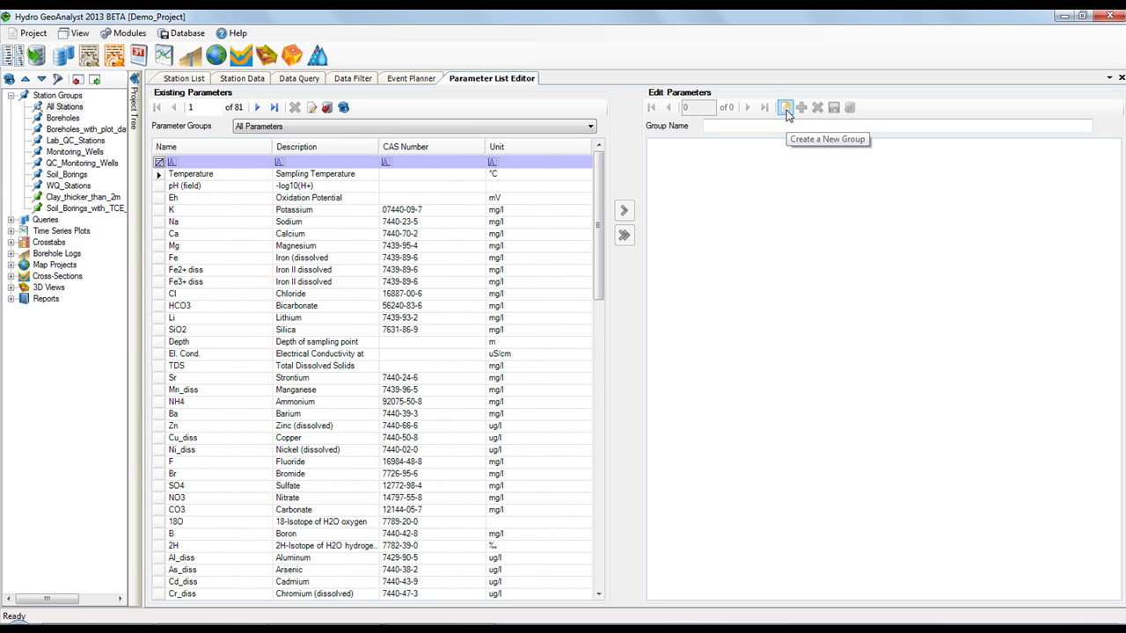
right_click(523, 81)
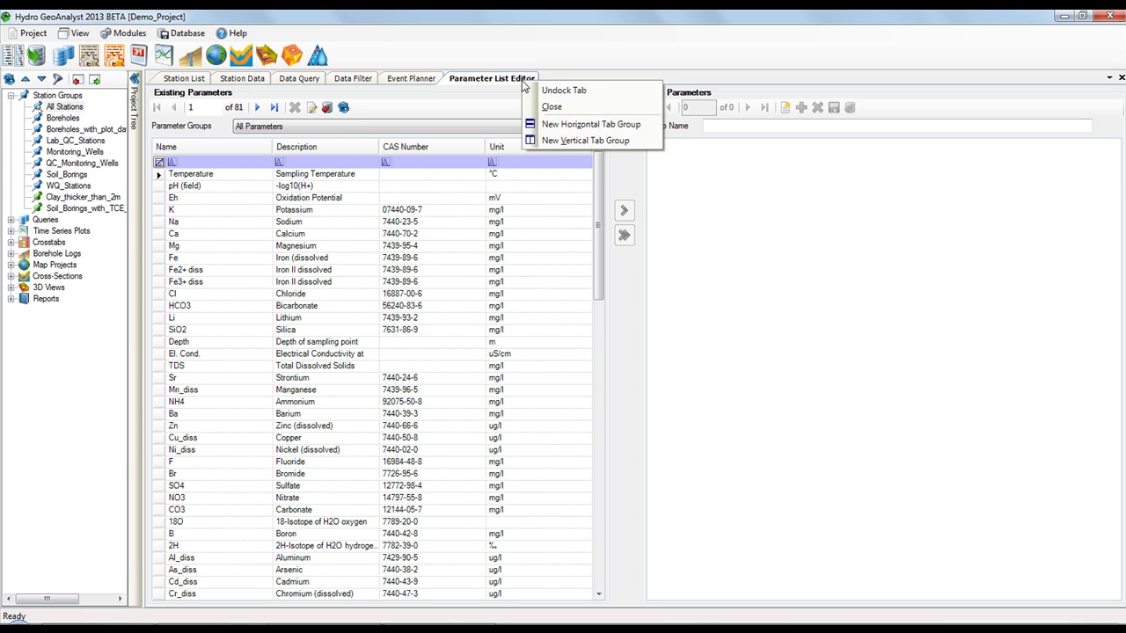
left_click(552, 106)
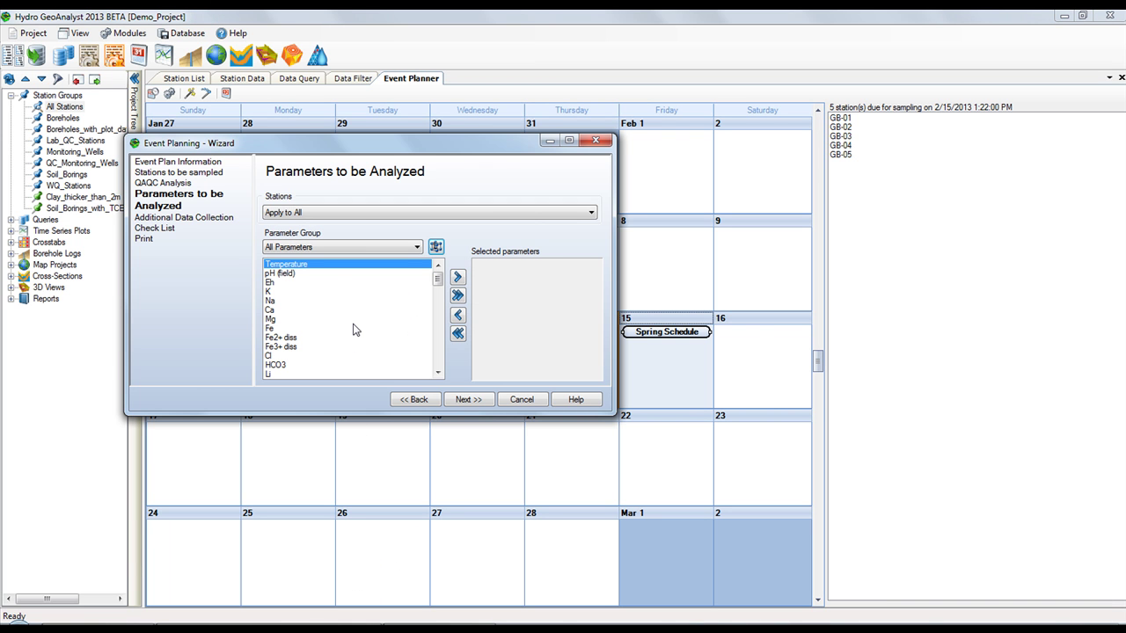
Add every Organic Chemicals parameter to the selection, keeping Apply to All stations
left_click(355, 247)
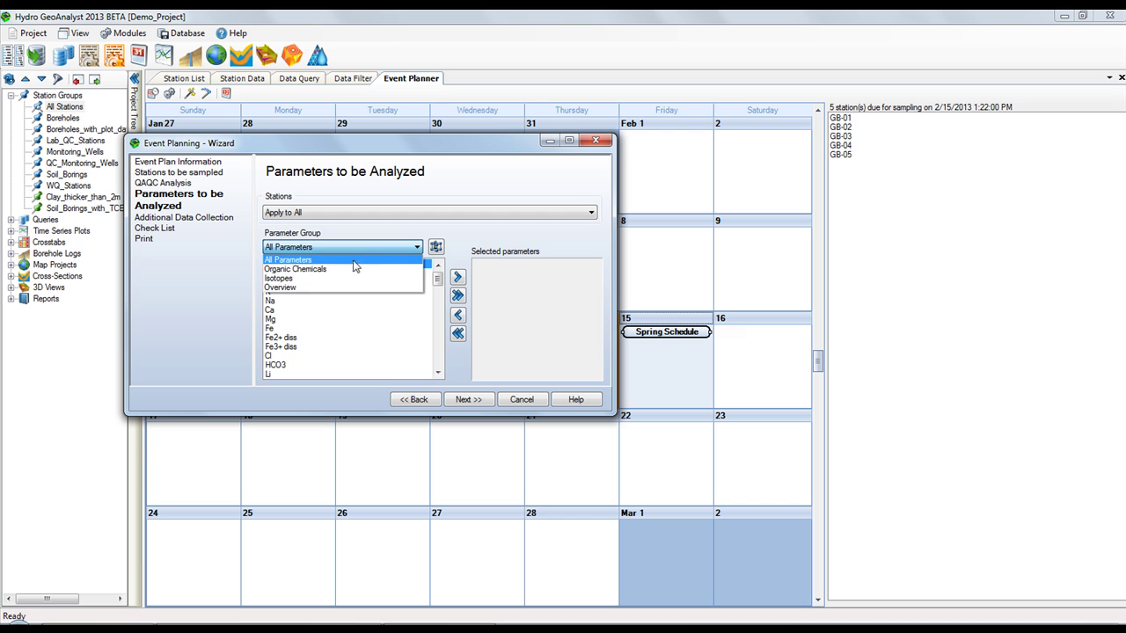
left_click(352, 269)
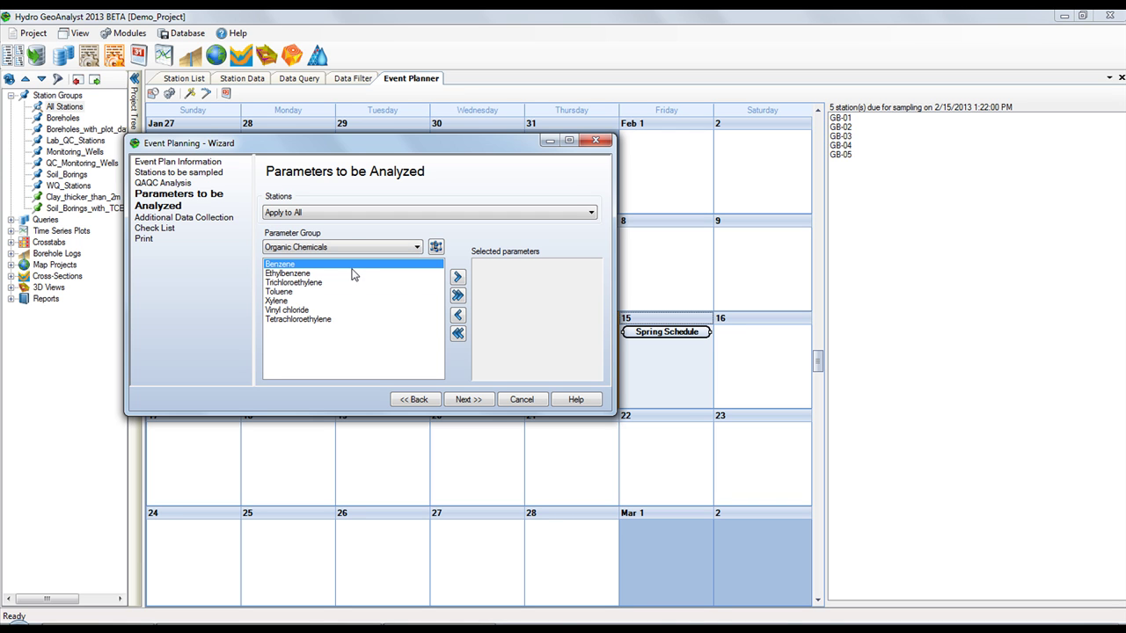
left_click(458, 297)
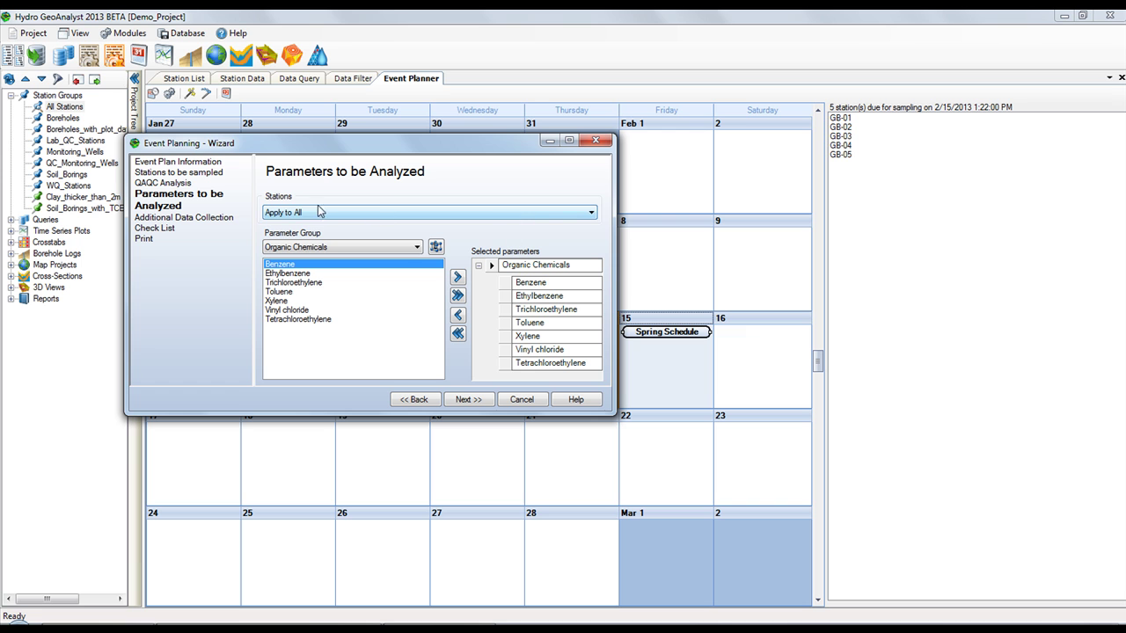
left_click(308, 213)
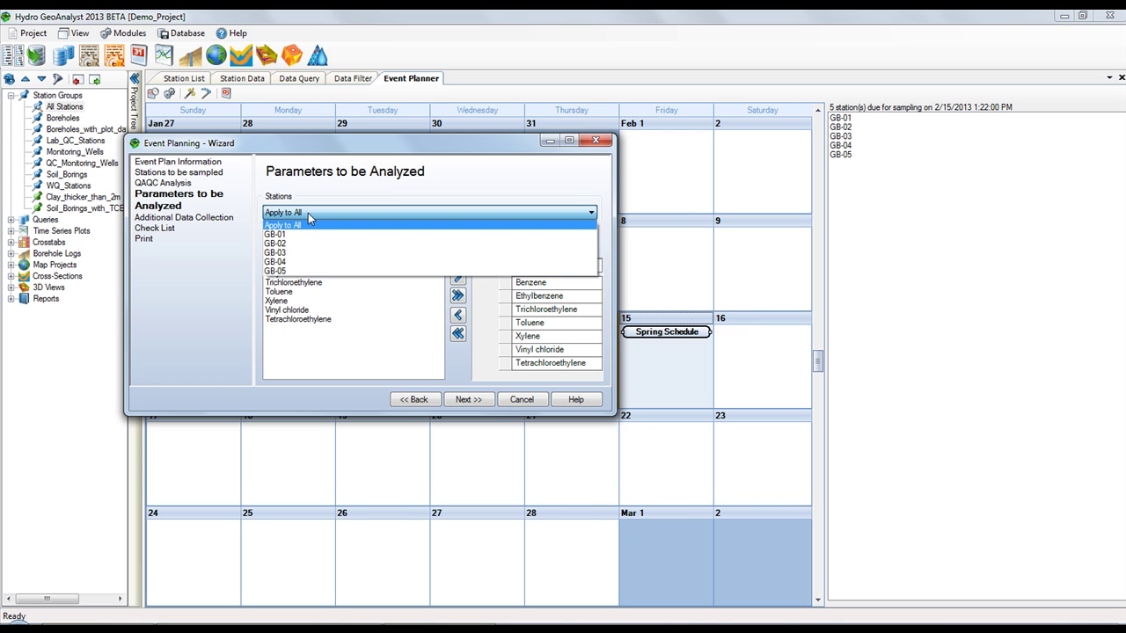
left_click(308, 213)
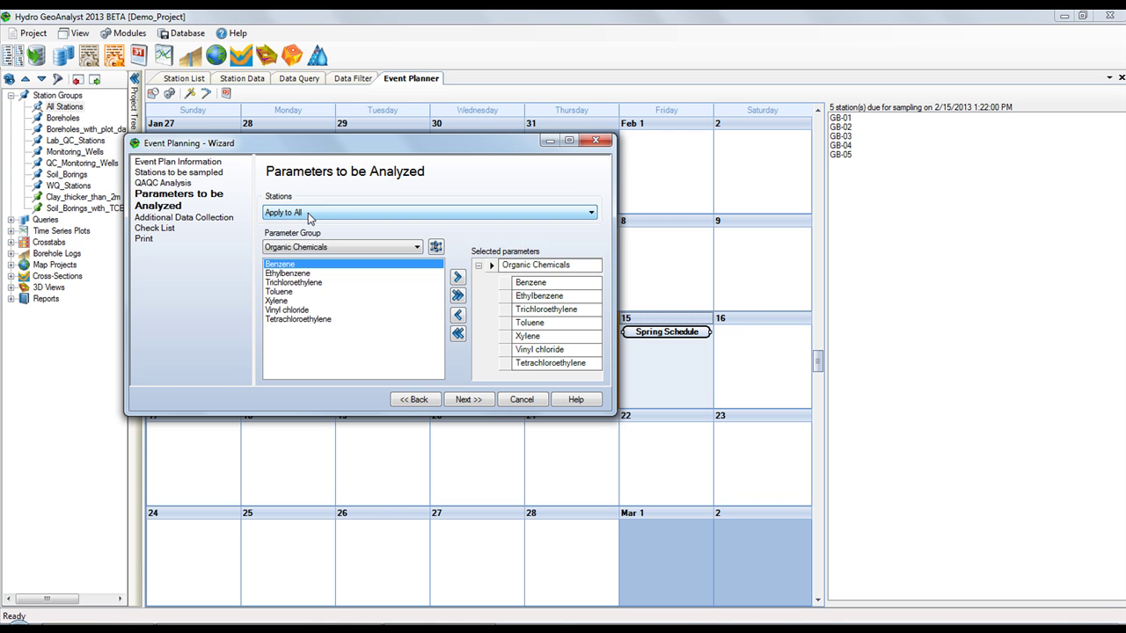
Add the Monitoring Event Water Level fields to the additional data collection
left_click(468, 399)
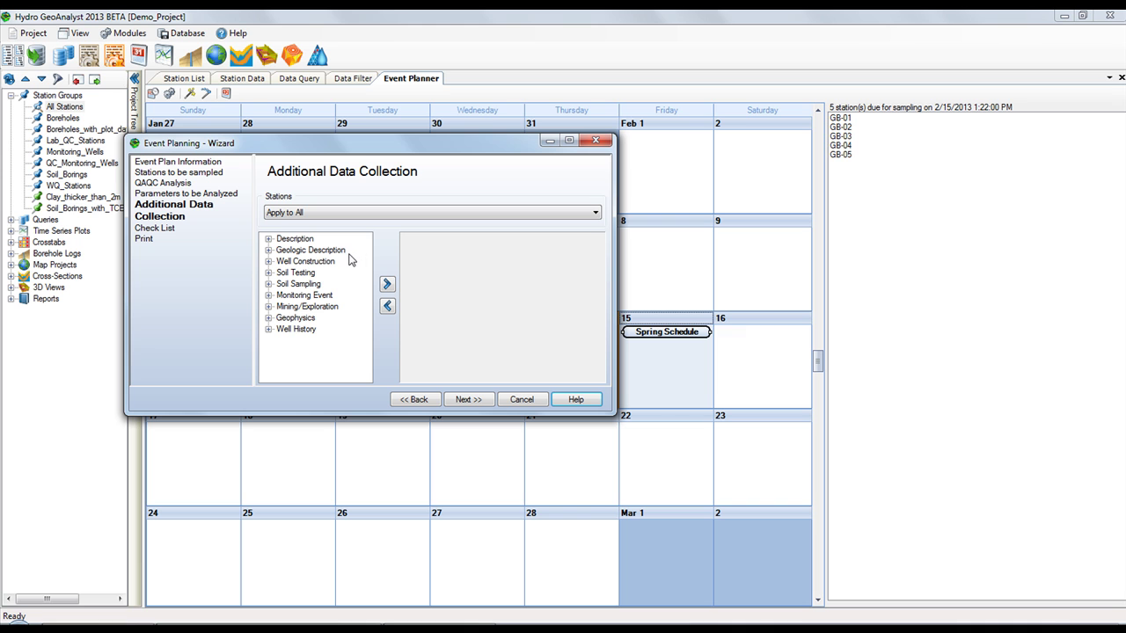
left_click(269, 296)
left_click(281, 328)
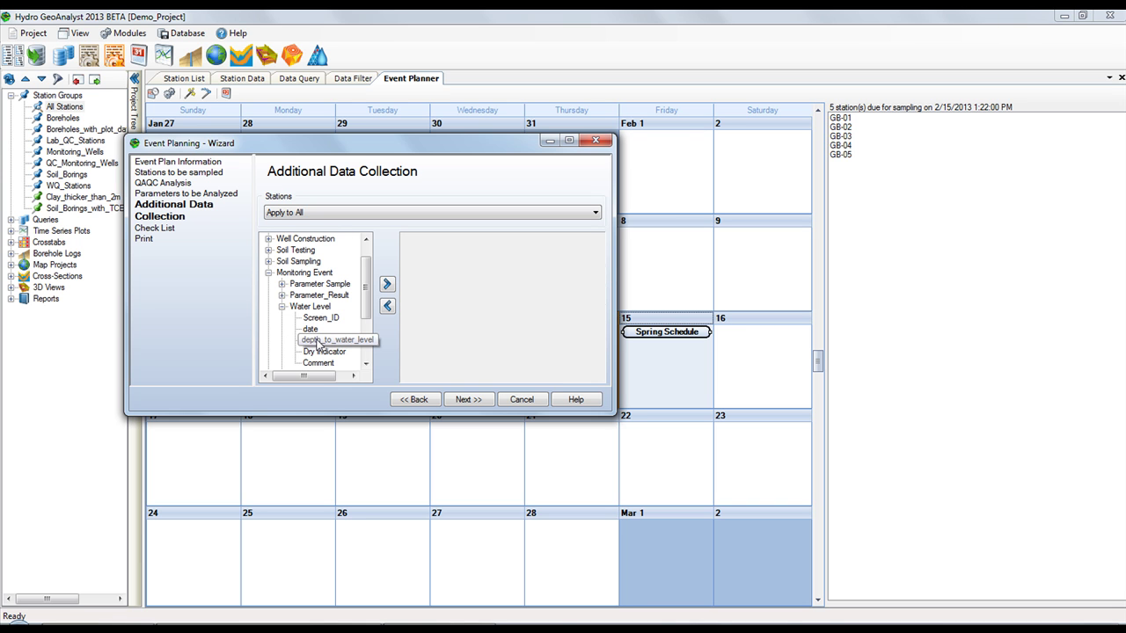
double_click(318, 343)
left_click(282, 306)
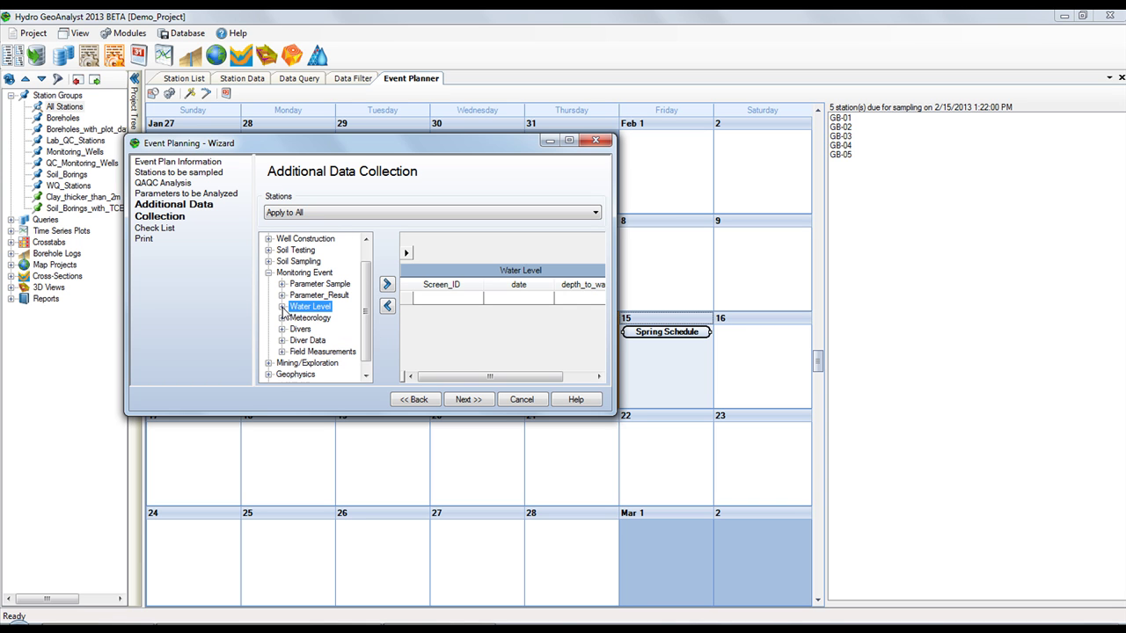
Add Field Measurements Temperature and pH, applied to all stations
left_click(281, 351)
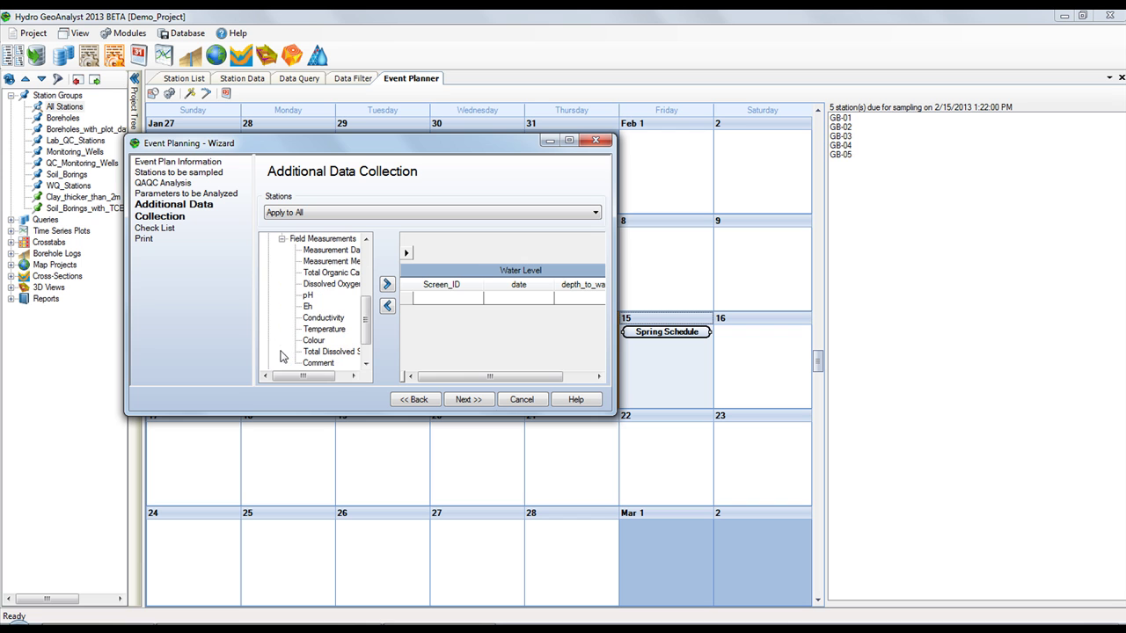
double_click(323, 330)
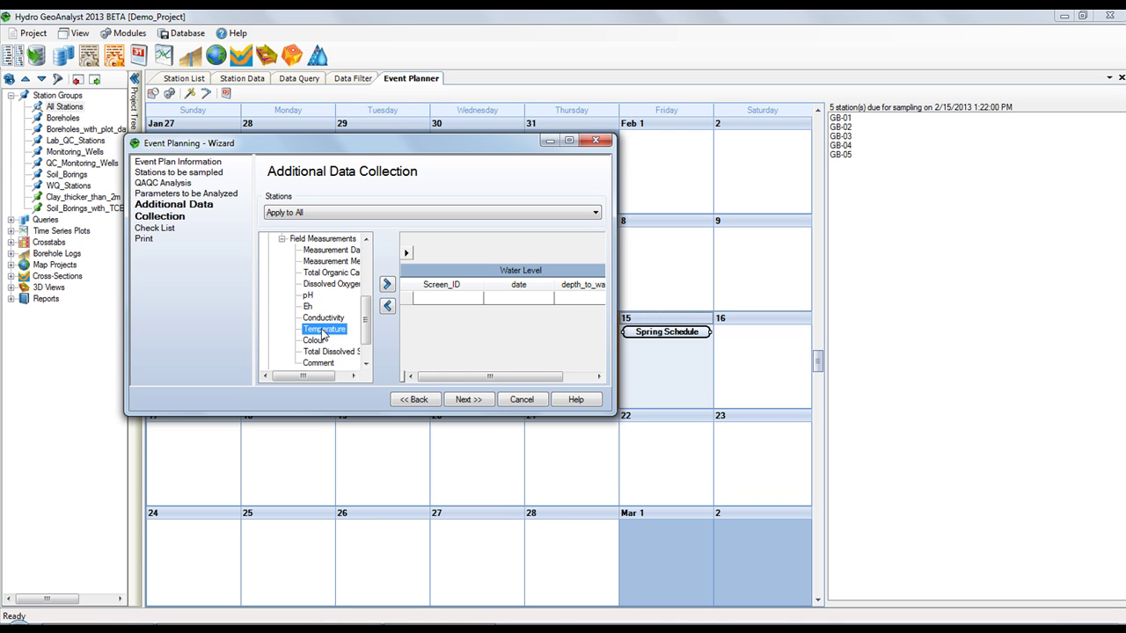
double_click(308, 296)
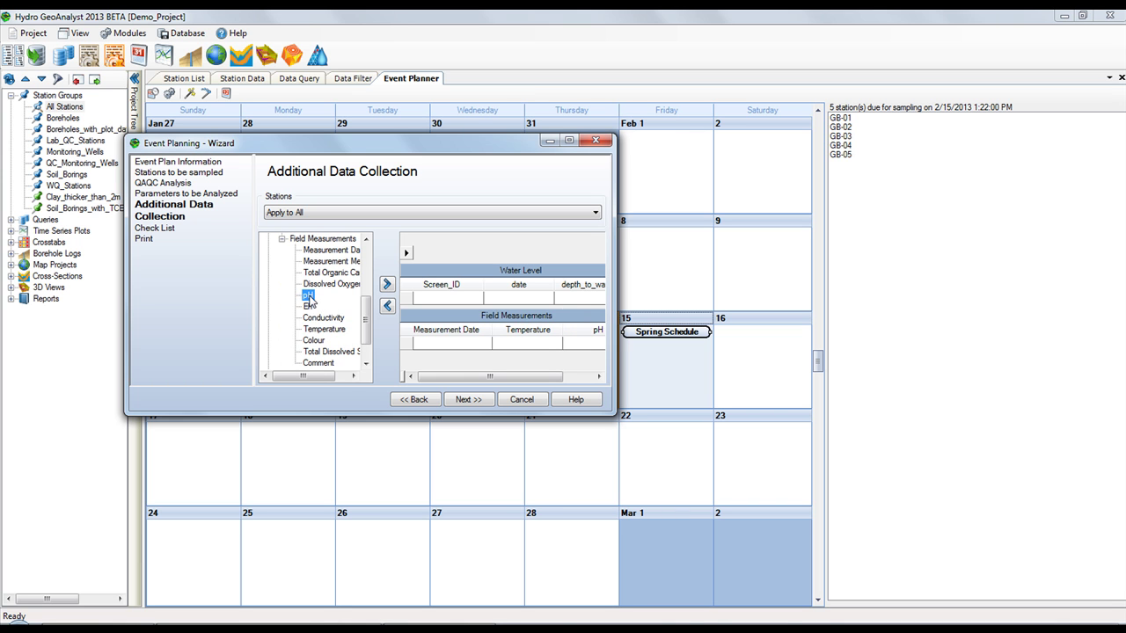
left_click_drag(616, 350, 683, 352)
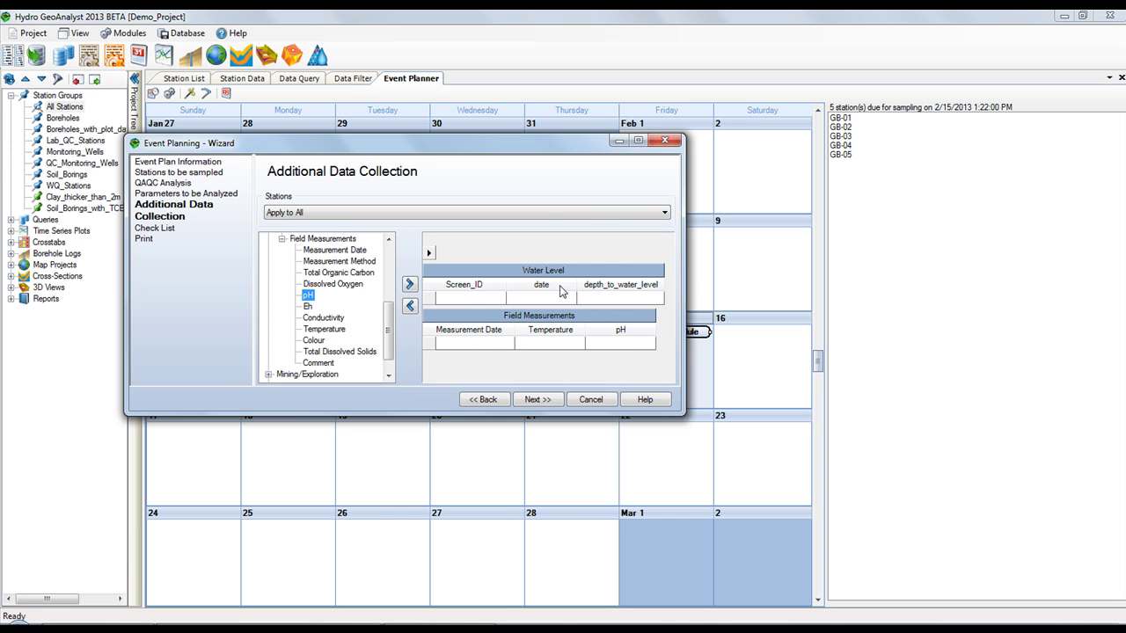
left_click(544, 216)
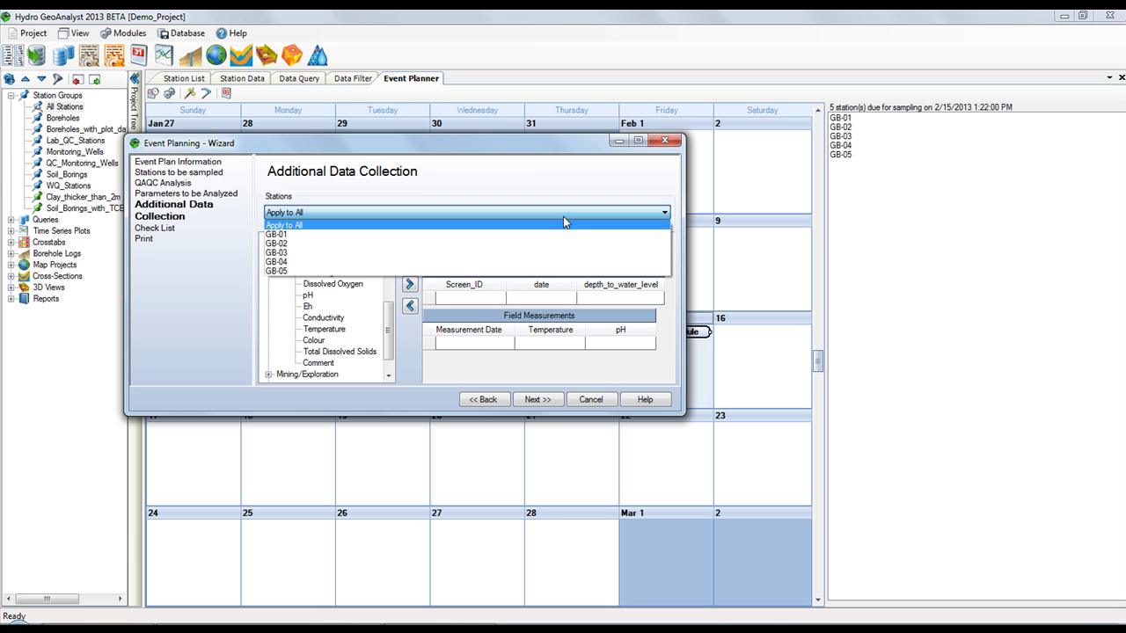
left_click(565, 224)
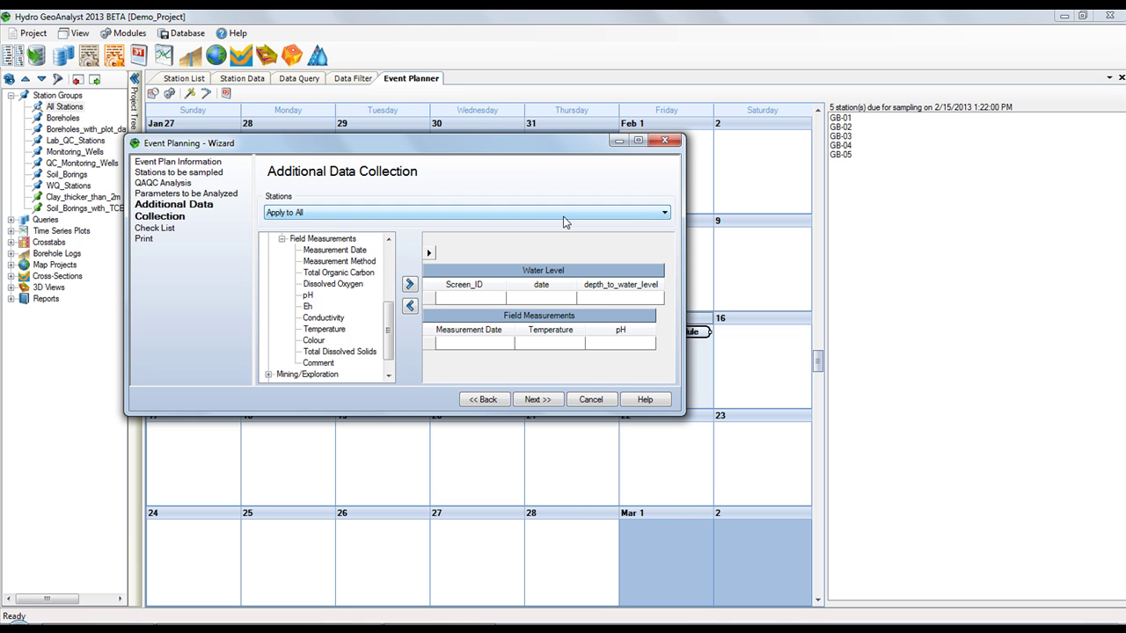
Enter checklist items '3 Buckets' and 'New pH meter', then finish and print the plan
left_click(544, 400)
type("3 Buckets ")
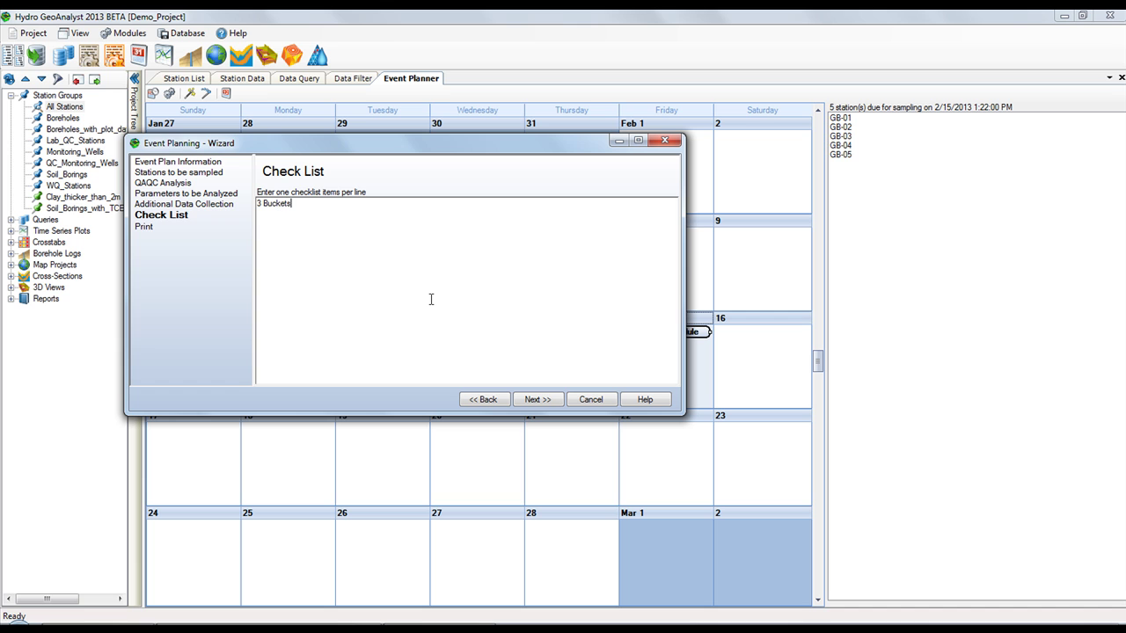
type("New pH meter")
left_click(540, 403)
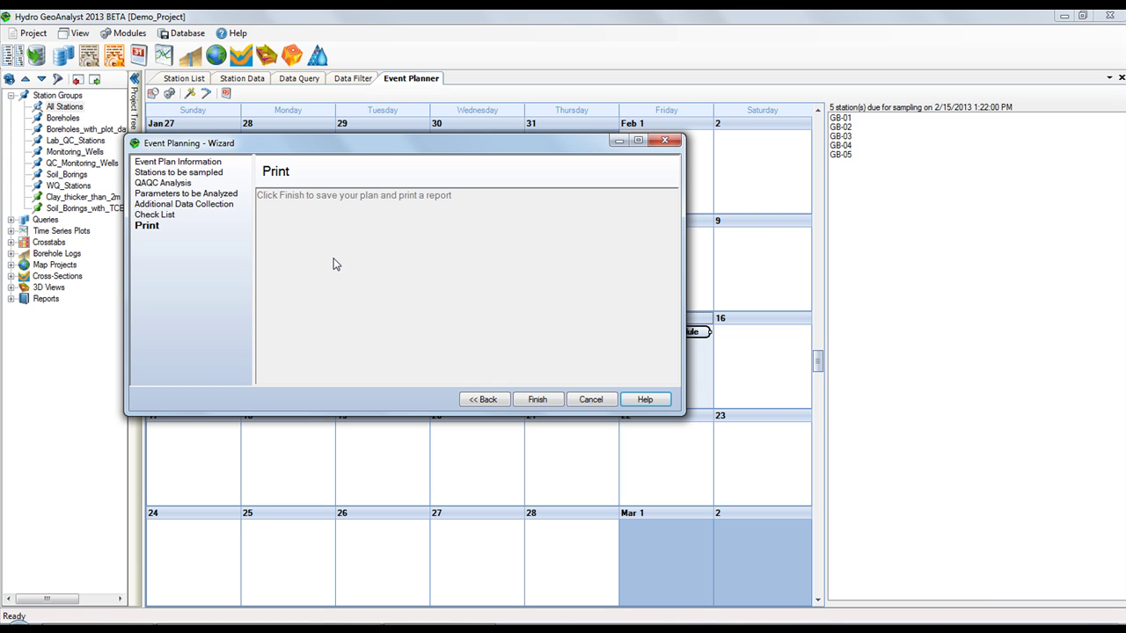
left_click(538, 400)
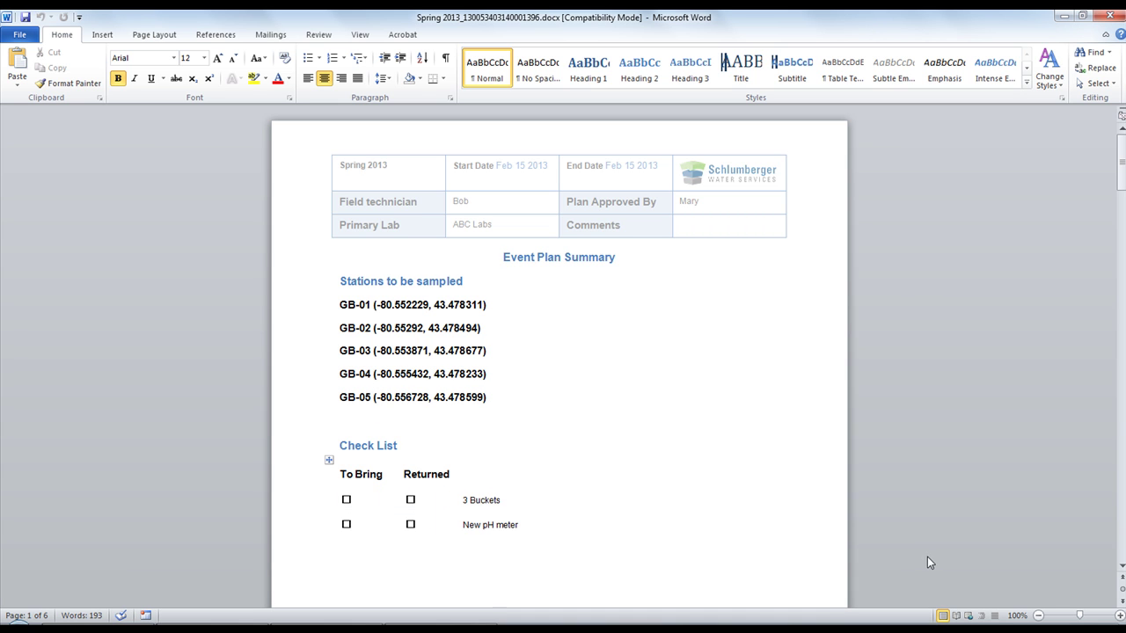
Page through the Word report to station GB-05 and view its print preview
left_click(1121, 603)
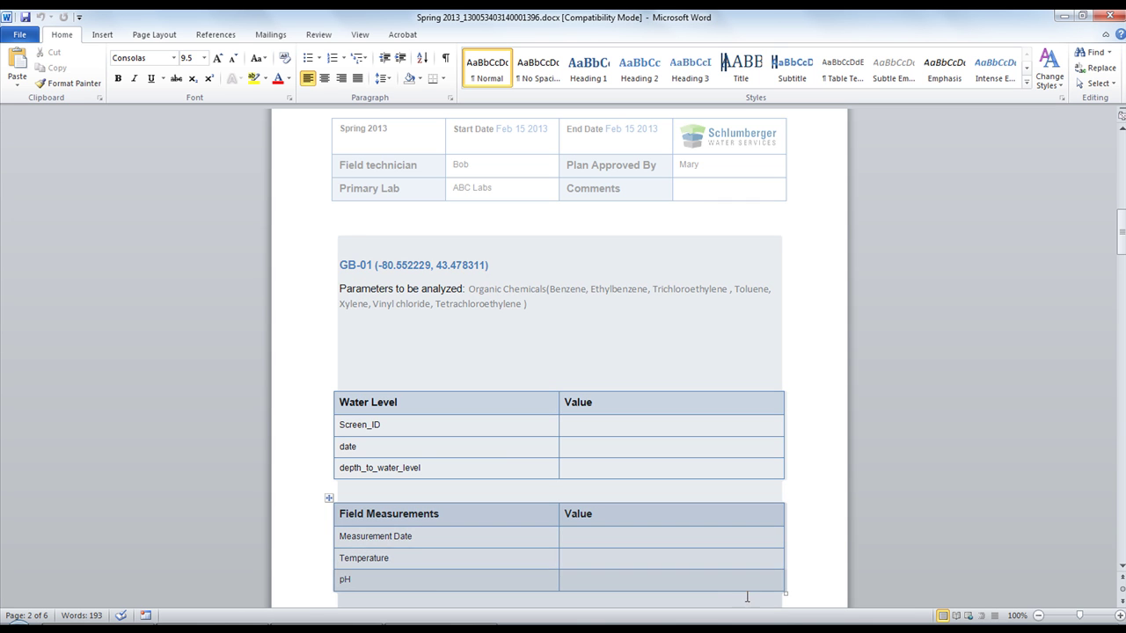
left_click(1122, 605)
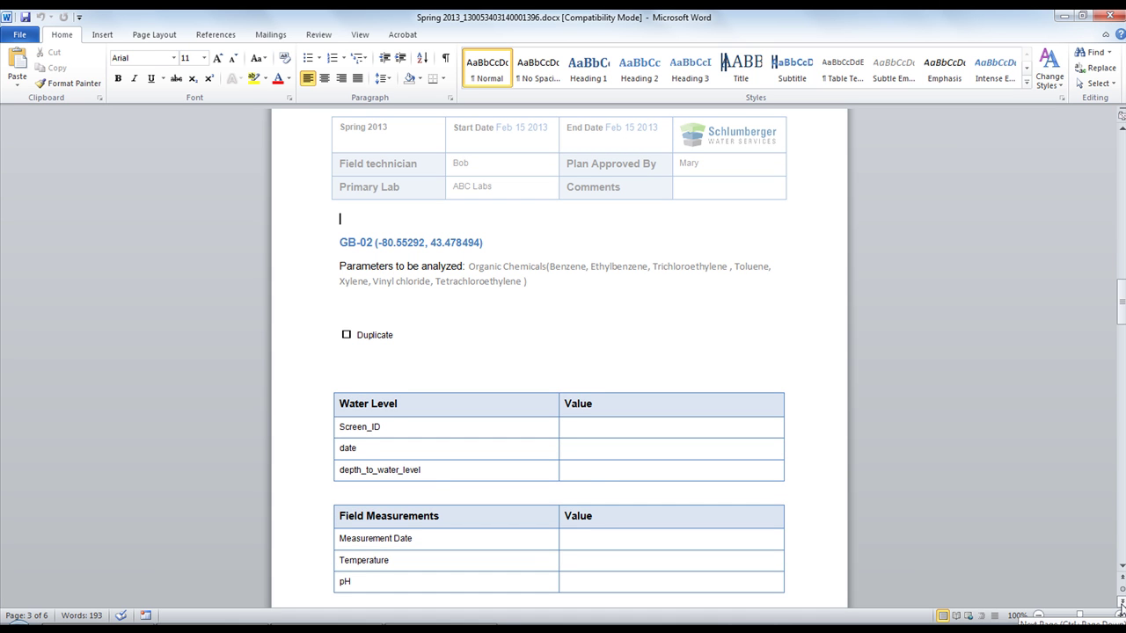
left_click(1121, 606)
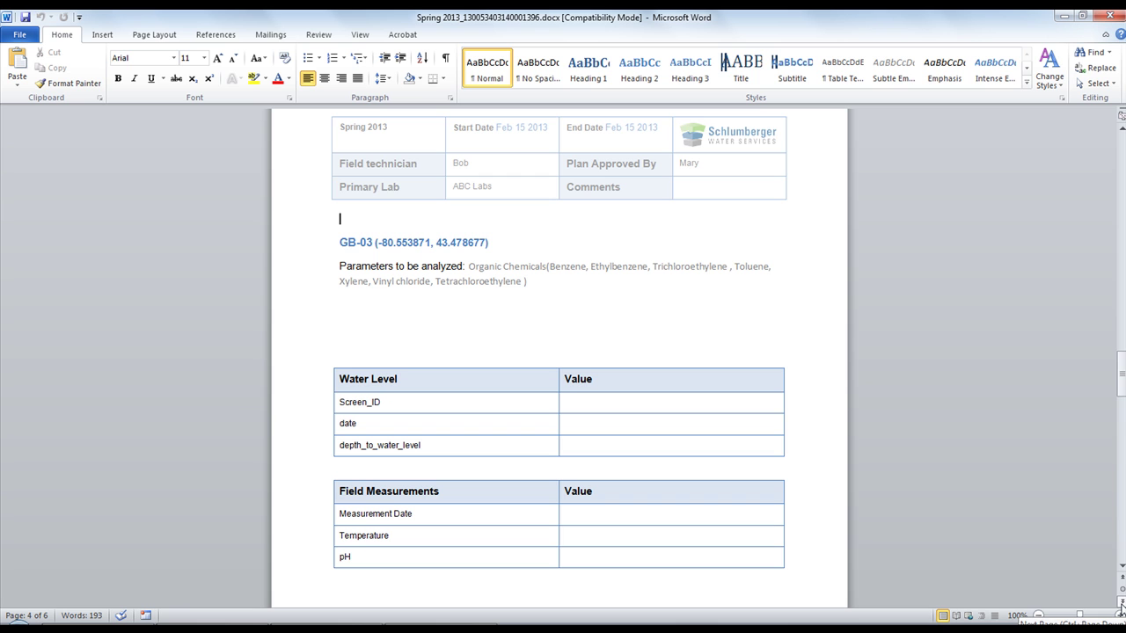
left_click(1122, 606)
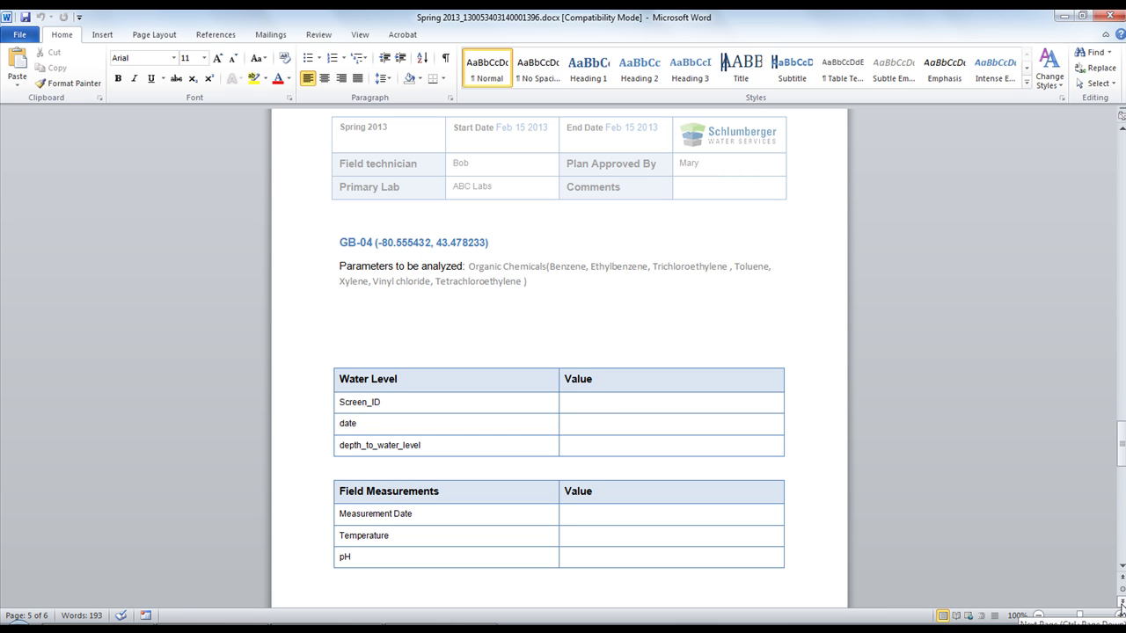
left_click(1122, 606)
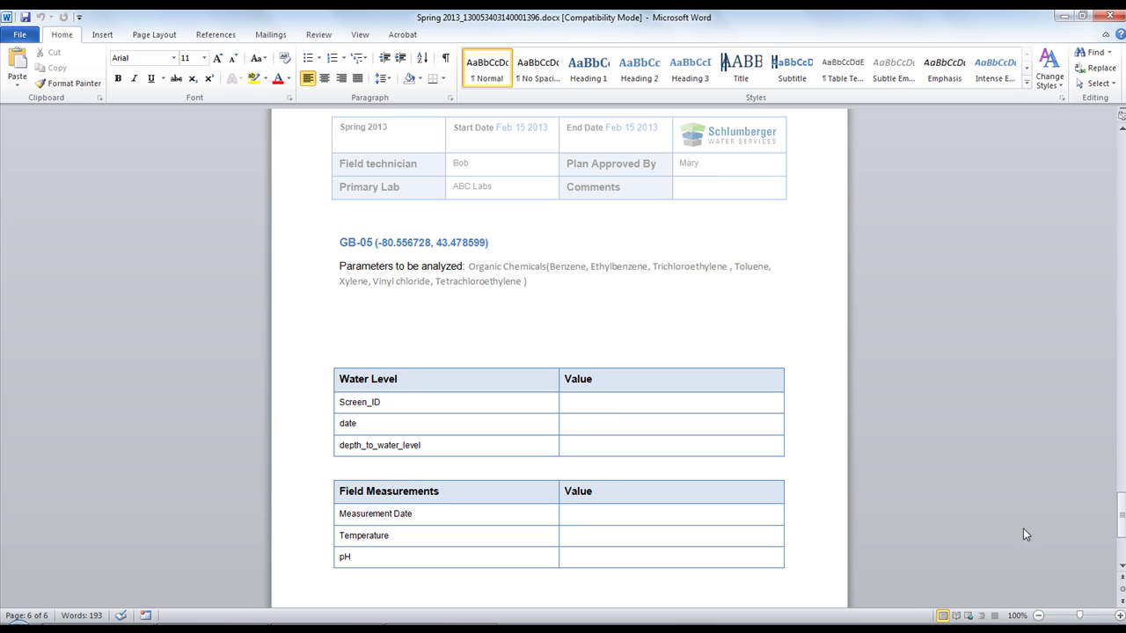
left_click(25, 36)
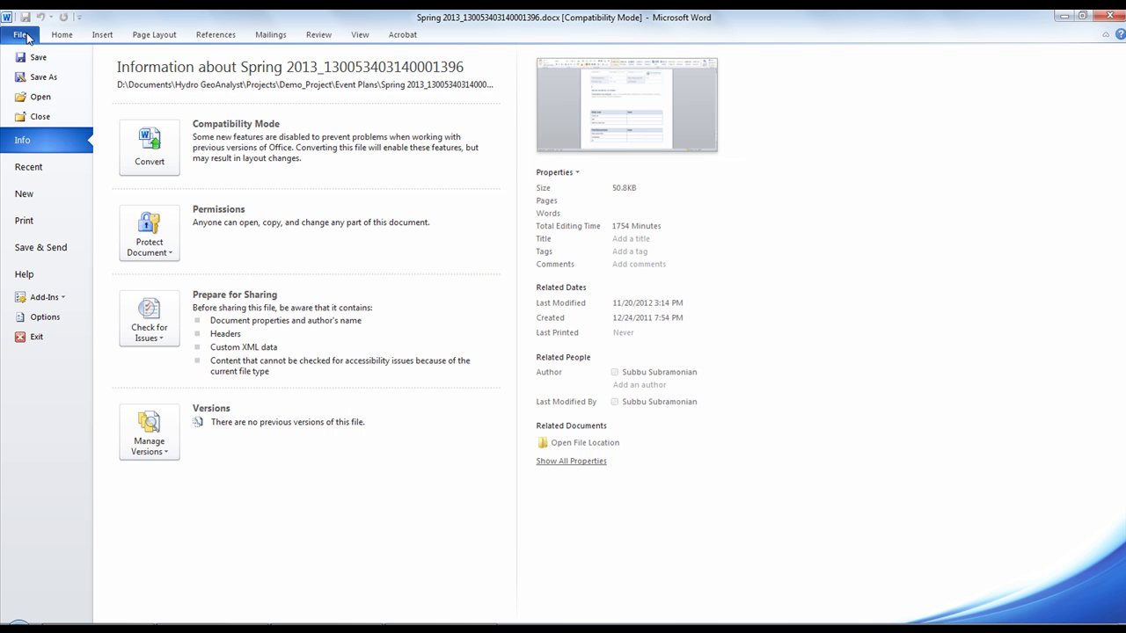
left_click(26, 225)
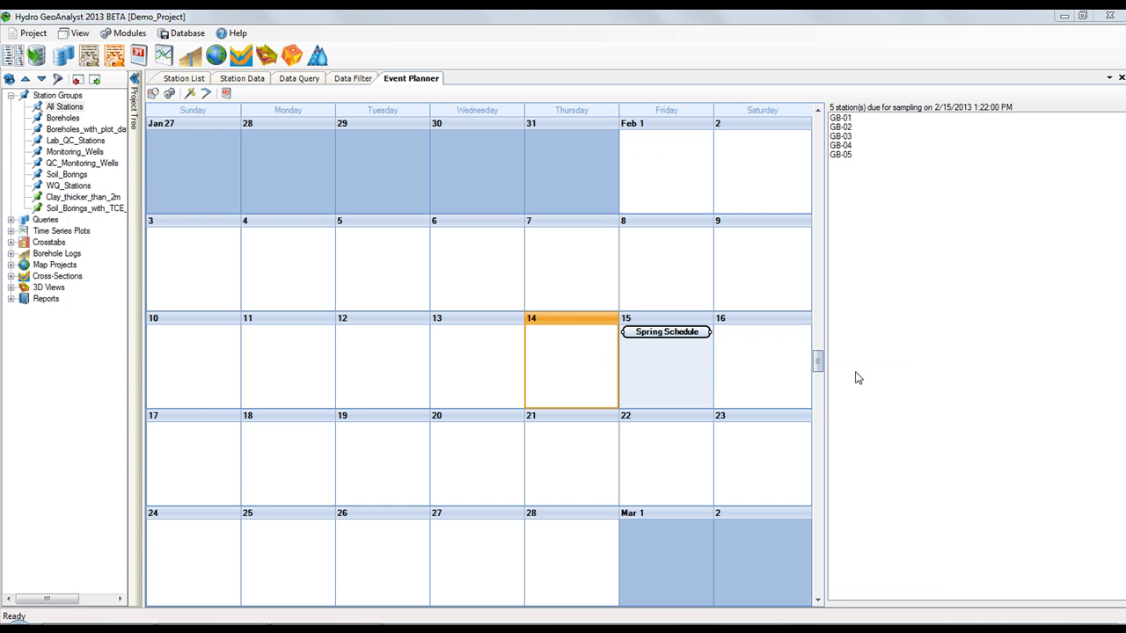
Load the Spring 2013 event plan (2/15/2013, ABC Labs) into the Plan Closure wizard
left_click(207, 94)
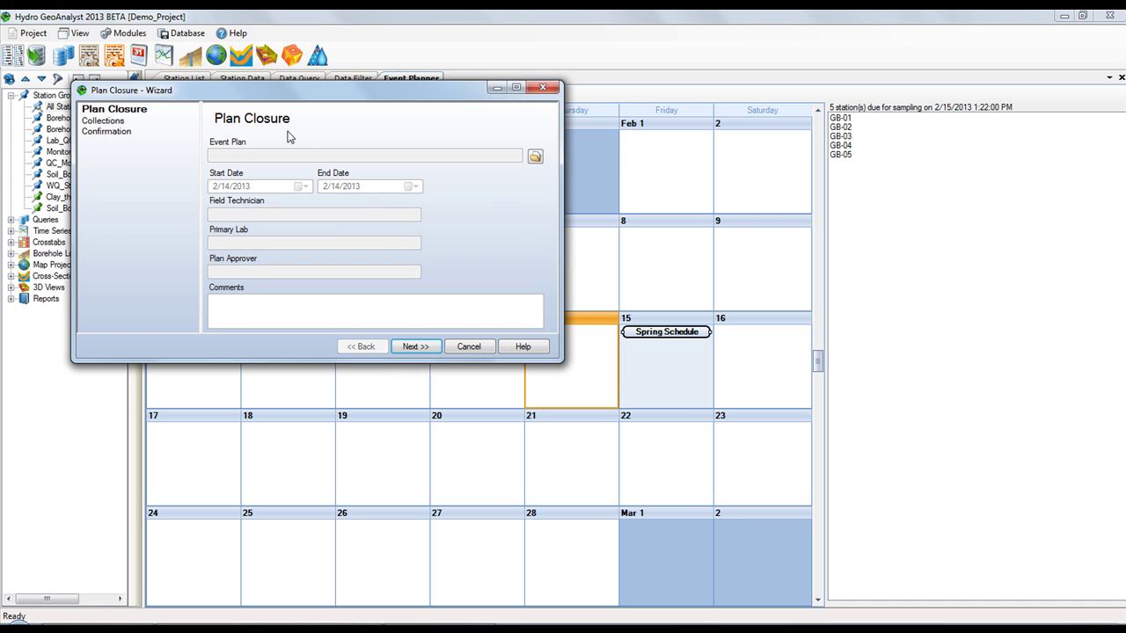
left_click(534, 157)
left_click(199, 160)
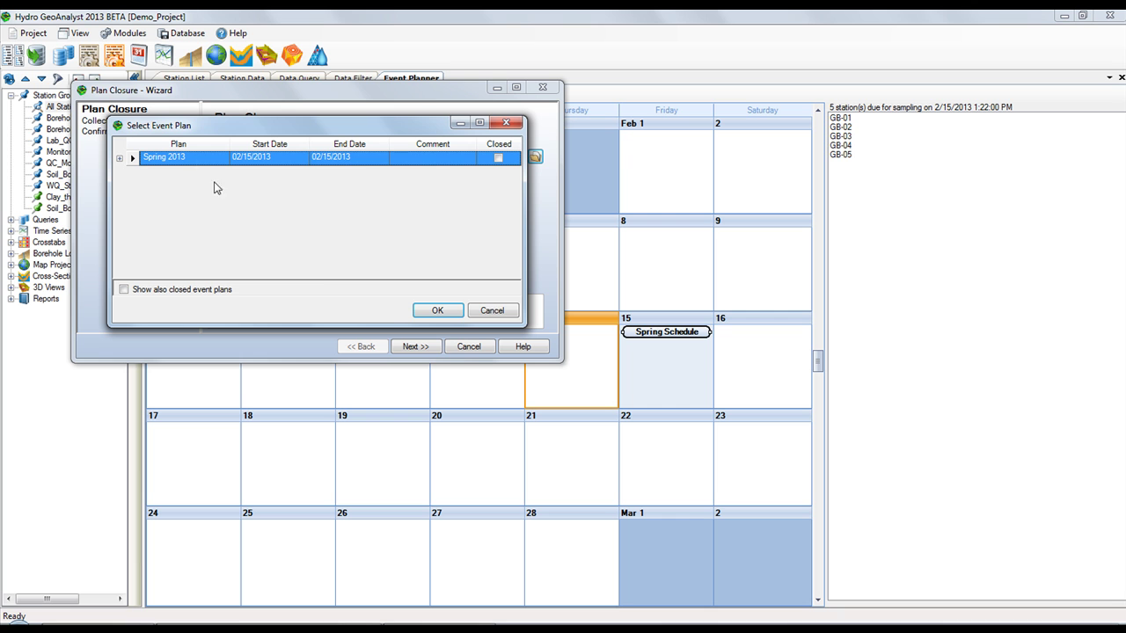
left_click(440, 313)
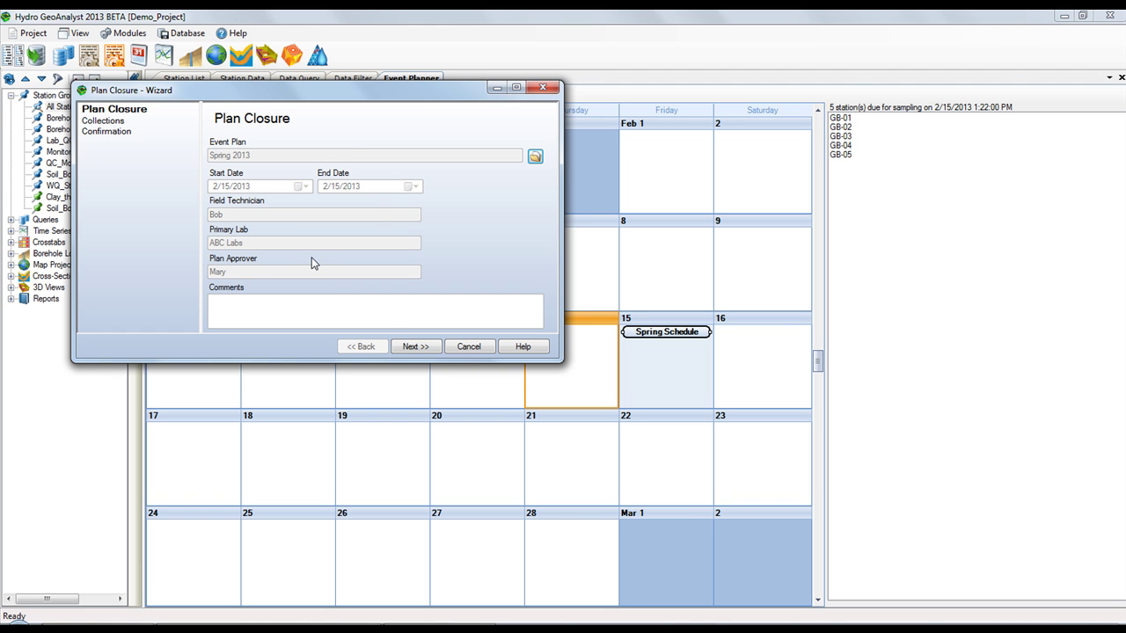
Mark every station and table as collected except GB-04
left_click(415, 348)
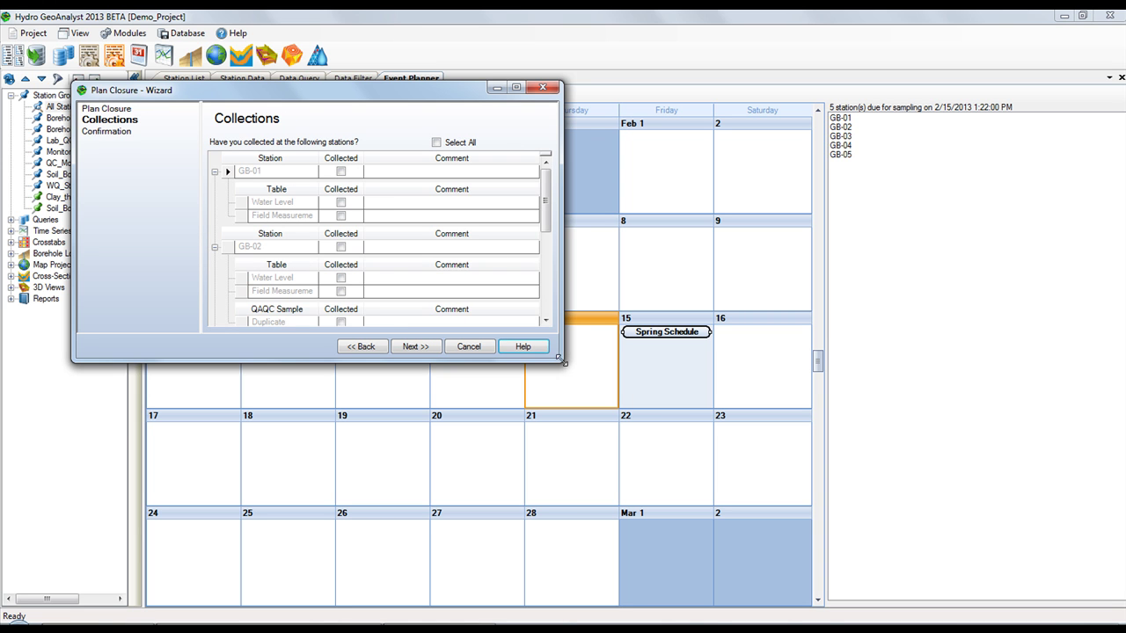
left_click_drag(555, 356, 555, 477)
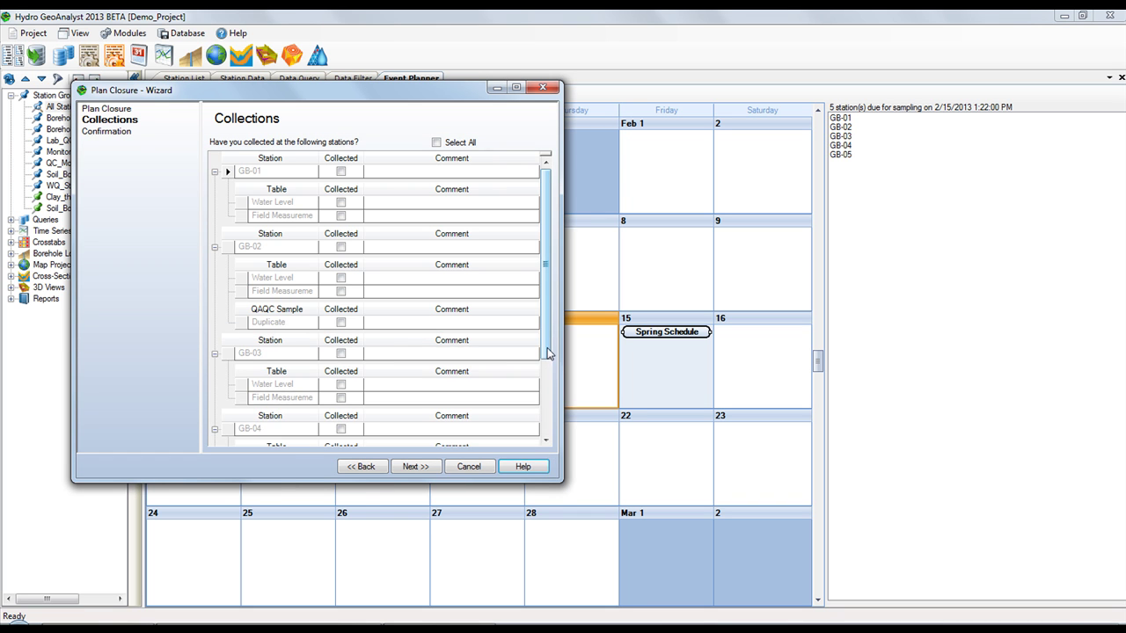
left_click_drag(550, 358, 551, 373)
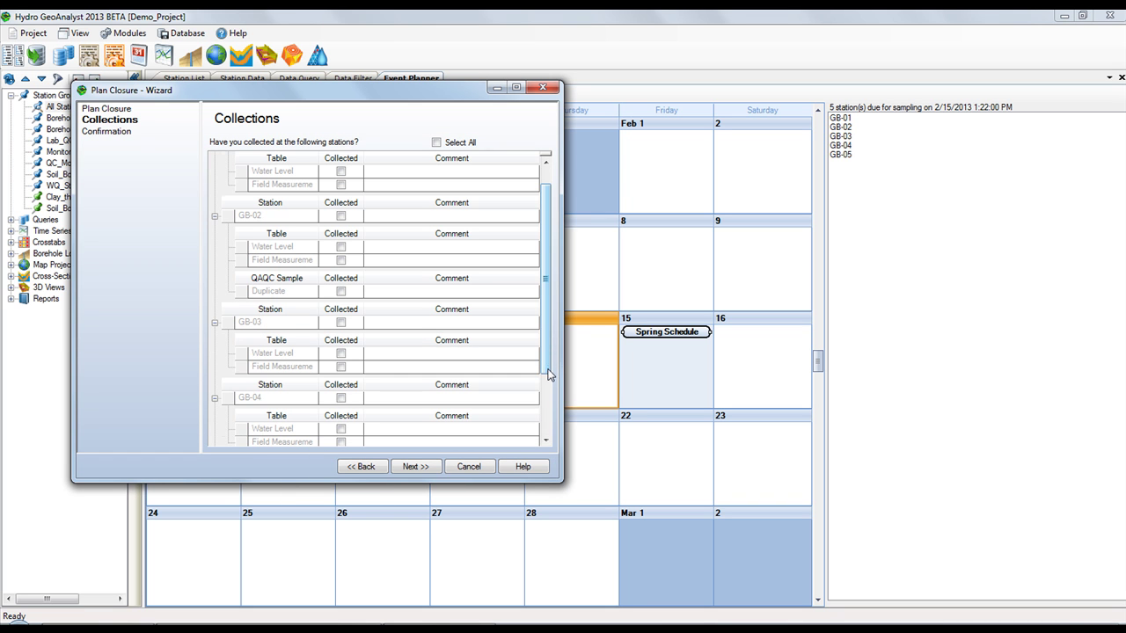
left_click(436, 143)
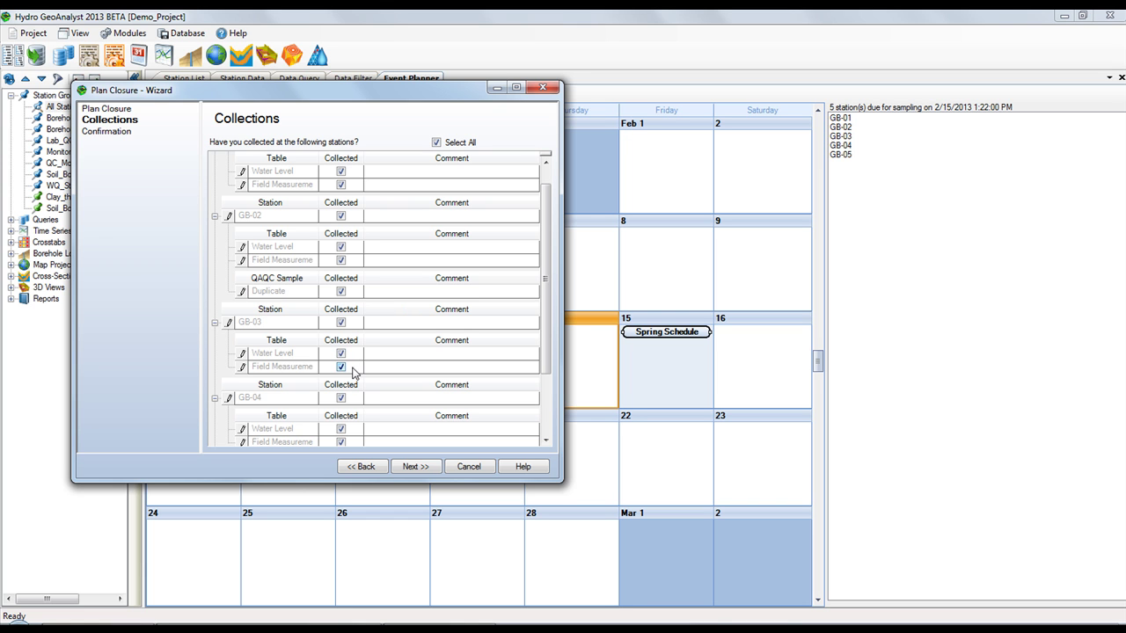
left_click(341, 398)
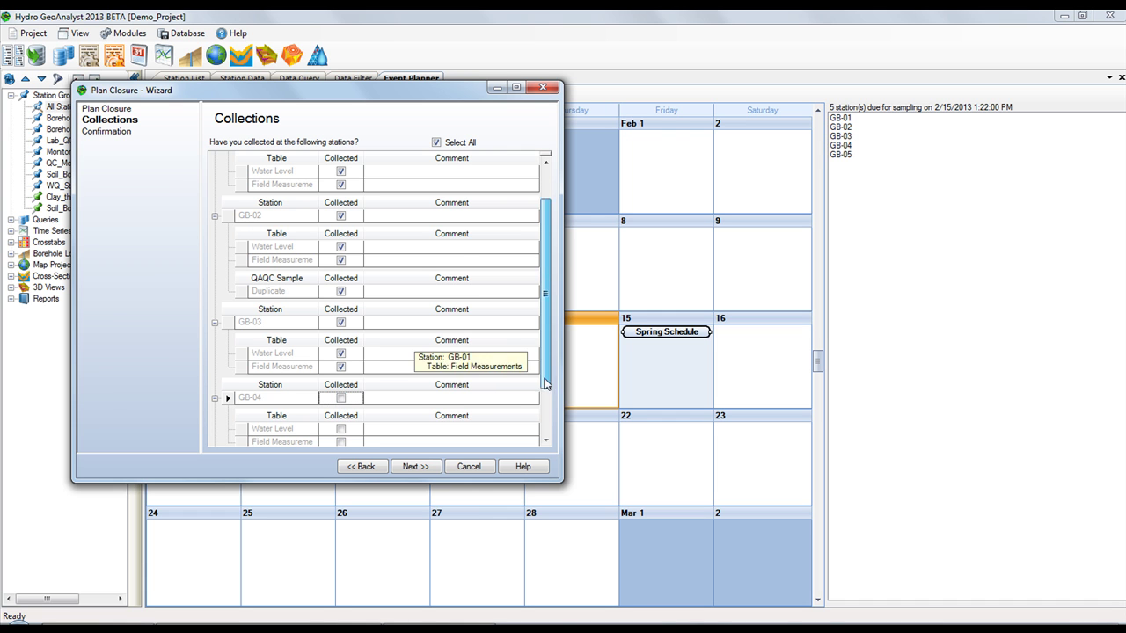
Comment 'Restricted Access' on GB-04 and its Water Level and Field Measurement rows
scroll(542, 401, "down", 2)
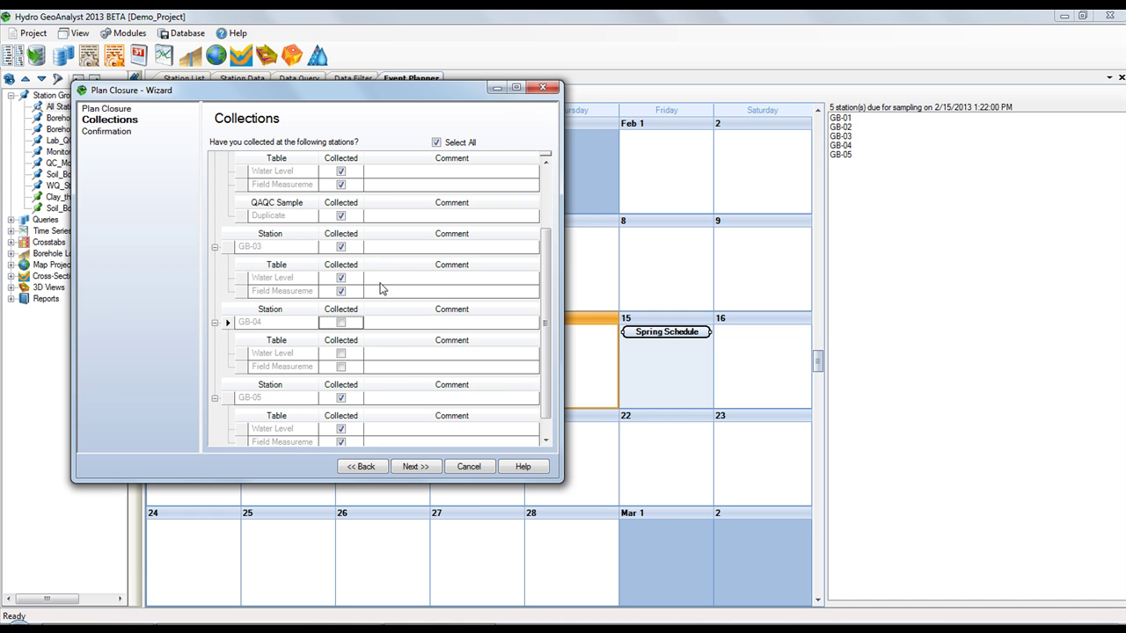
left_click(382, 323)
type("Restricted Access")
key("Return")
left_click(446, 321)
left_click_drag(437, 322, 357, 327)
key("ctrl+c")
left_click(394, 352)
key("ctrl+v")
left_click(390, 367)
key("ctrl+v")
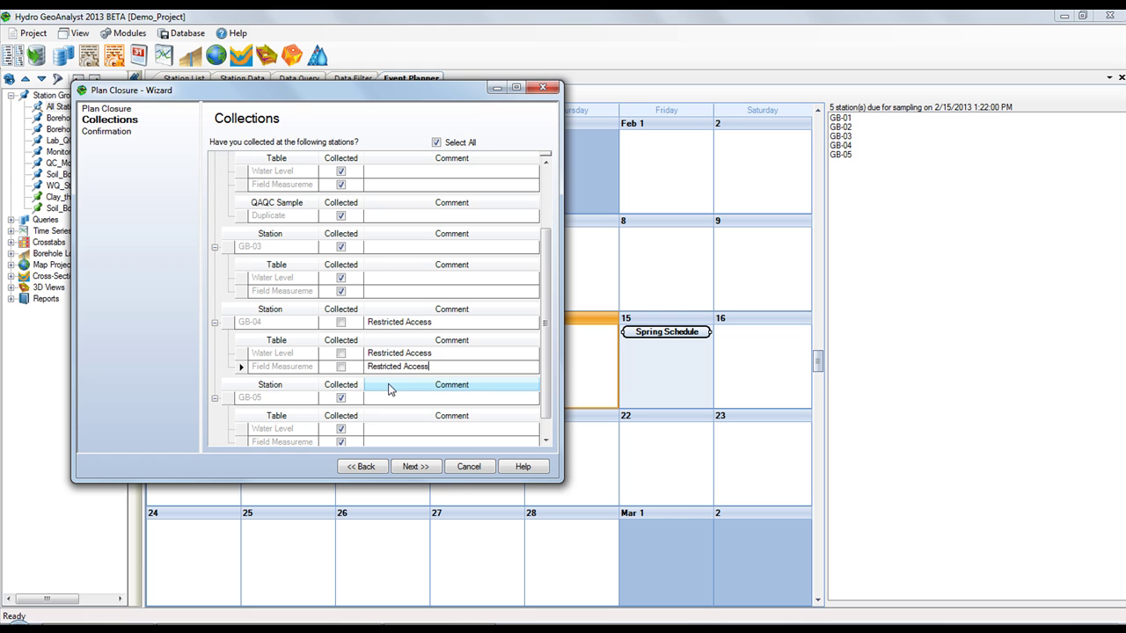
Finish the closure with comment 'Could not access GB-04' and the acknowledgement checked
left_click(421, 469)
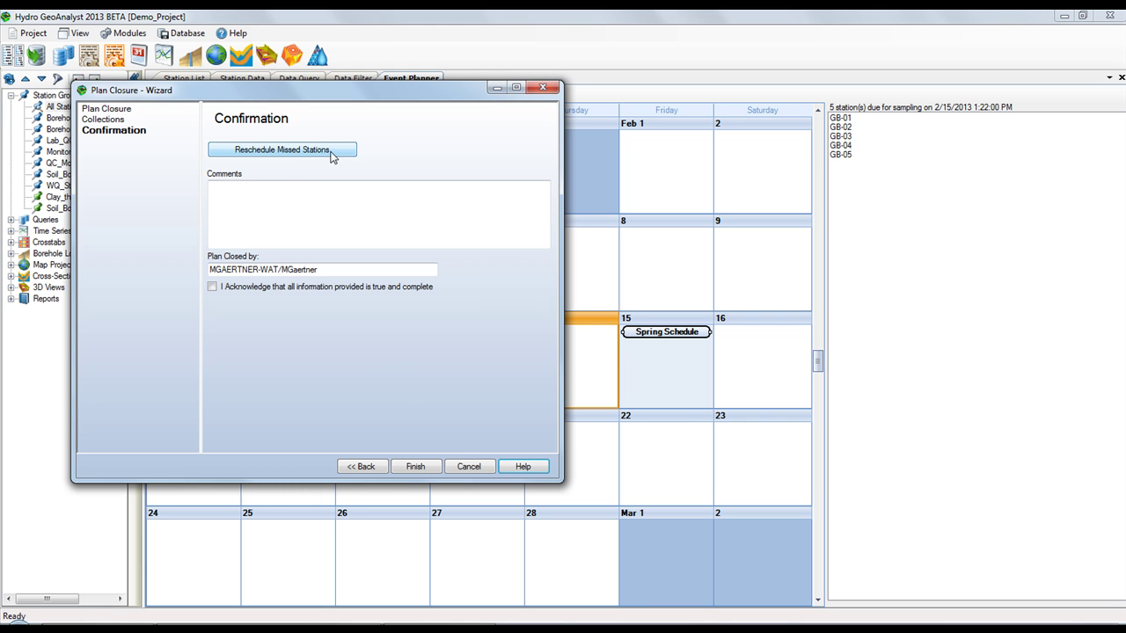
left_click(264, 197)
type("Could not access ")
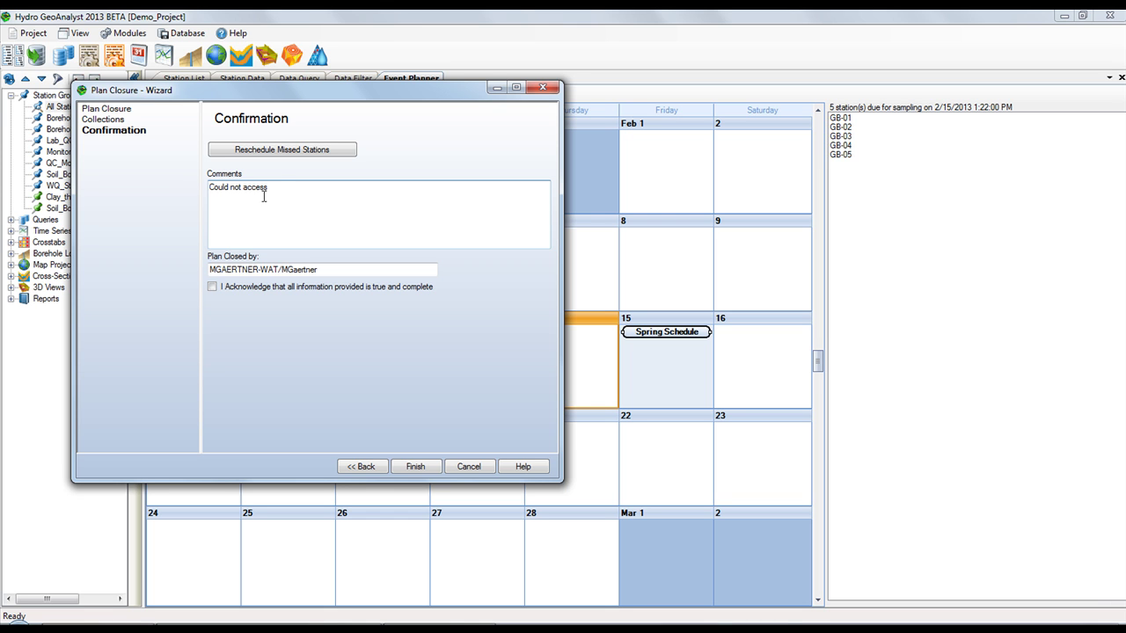
type("GB-04")
left_click(212, 288)
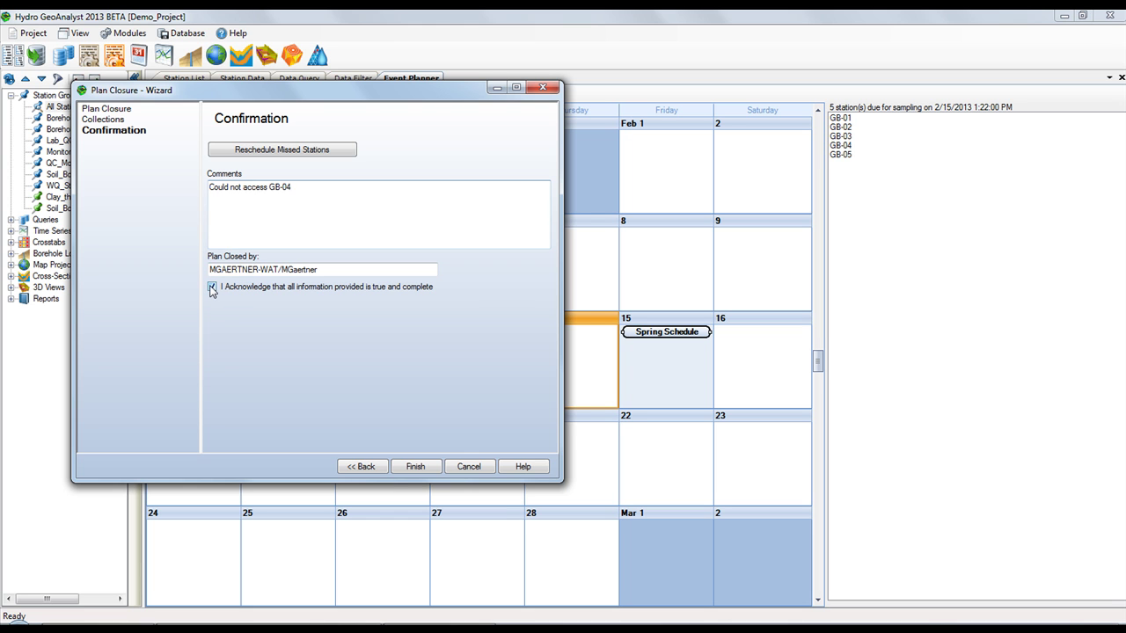
left_click(423, 468)
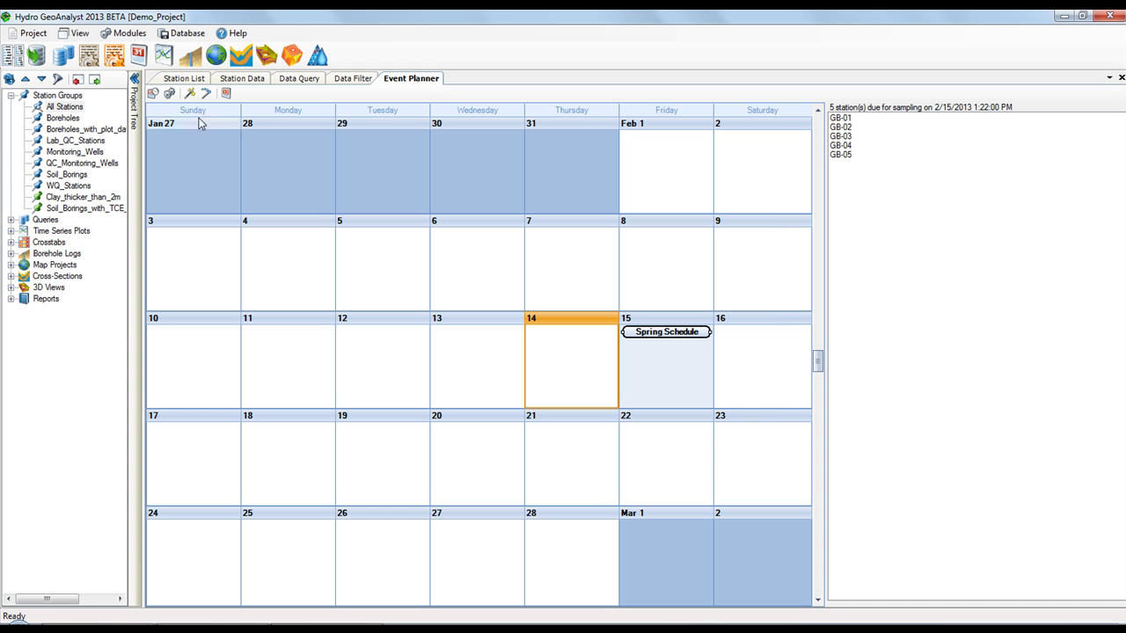
left_click(169, 93)
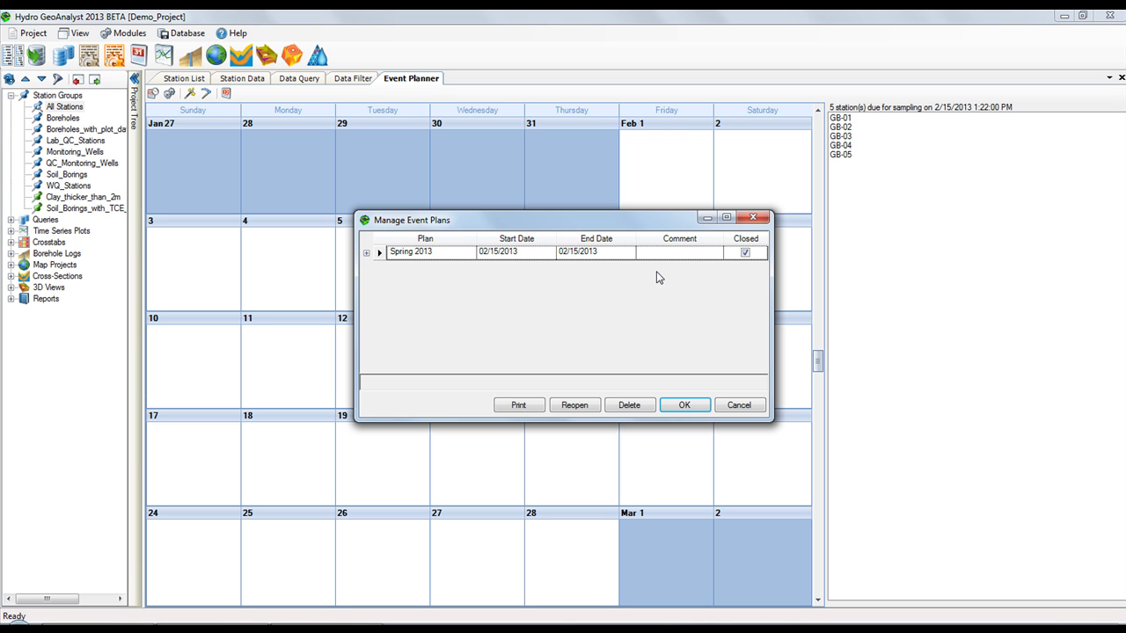
left_click(684, 405)
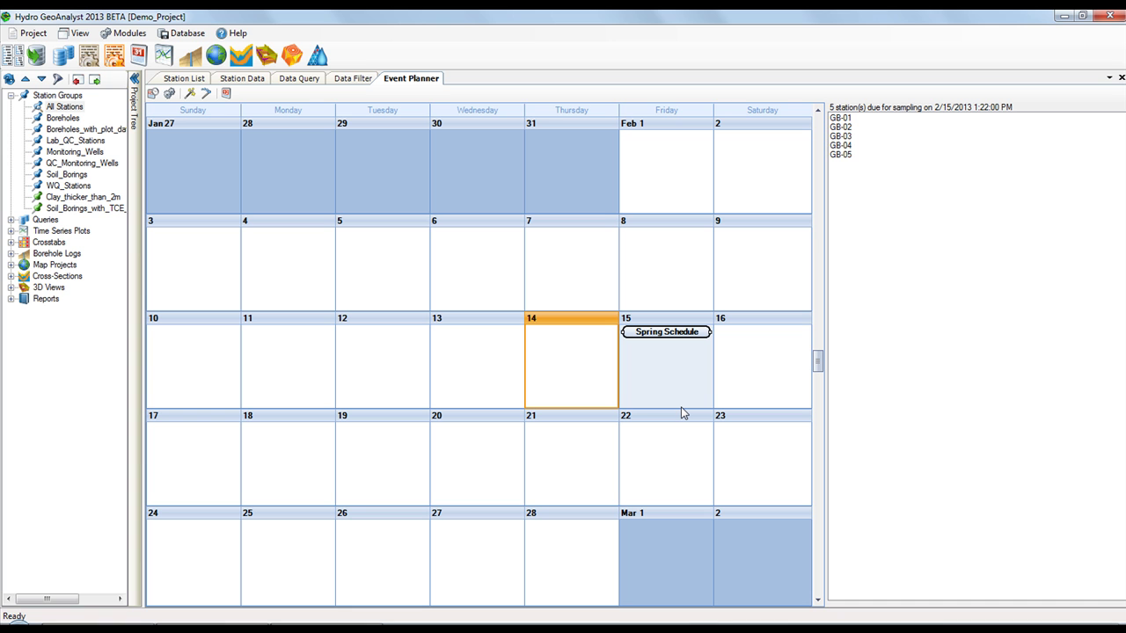